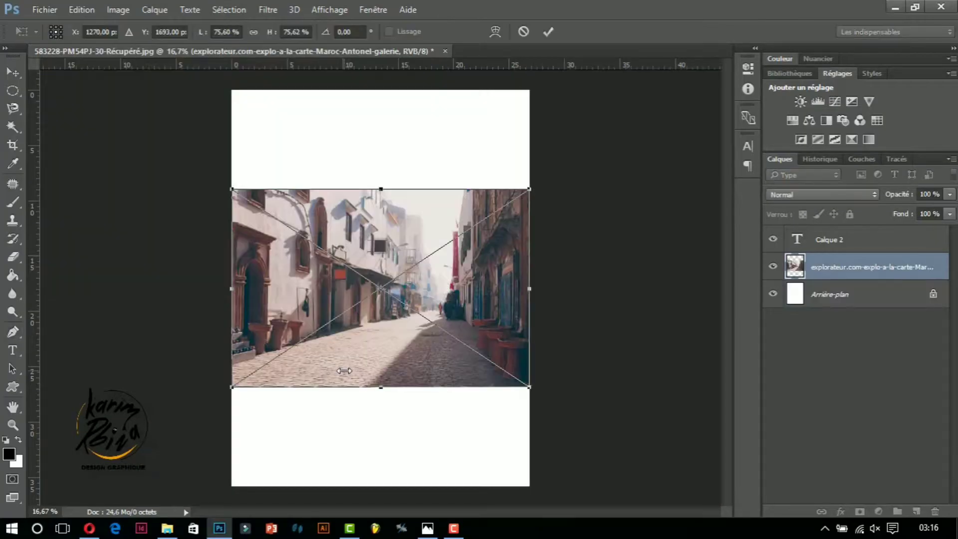
# Enlarge the street photo to fill the poster and shift it left into place.
pyautogui.moveTo(528, 385); pyautogui.dragTo(680, 496)
pyautogui.moveTo(485, 408)
pyautogui.mouseDown()
pyautogui.moveTo(442, 409)
pyautogui.moveTo(459, 406)
pyautogui.mouseUp()
pyautogui.click(547, 31)
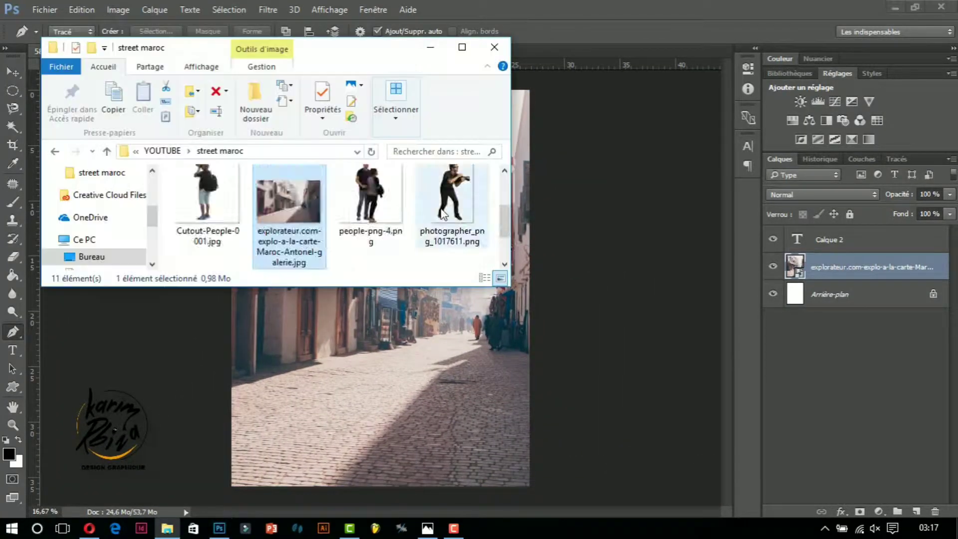
# Add the T-rex, enlarge it, move it up and skew it so it leans forward.
pyautogui.moveTo(472, 408); pyautogui.dragTo(556, 413)
pyautogui.moveTo(434, 321); pyautogui.dragTo(434, 294)
pyautogui.click(507, 196)
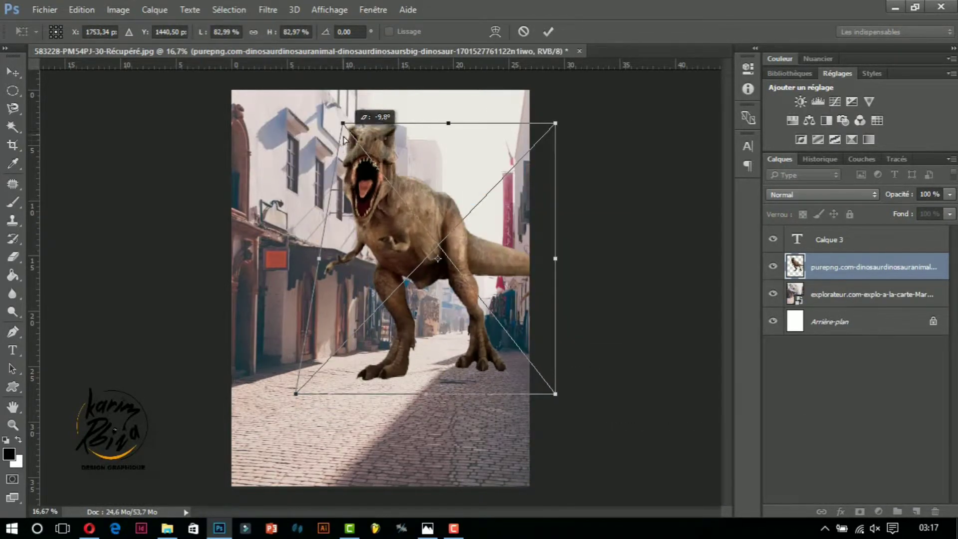
pyautogui.moveTo(555, 123); pyautogui.dragTo(555, 161)
pyautogui.moveTo(296, 394); pyautogui.dragTo(286, 397)
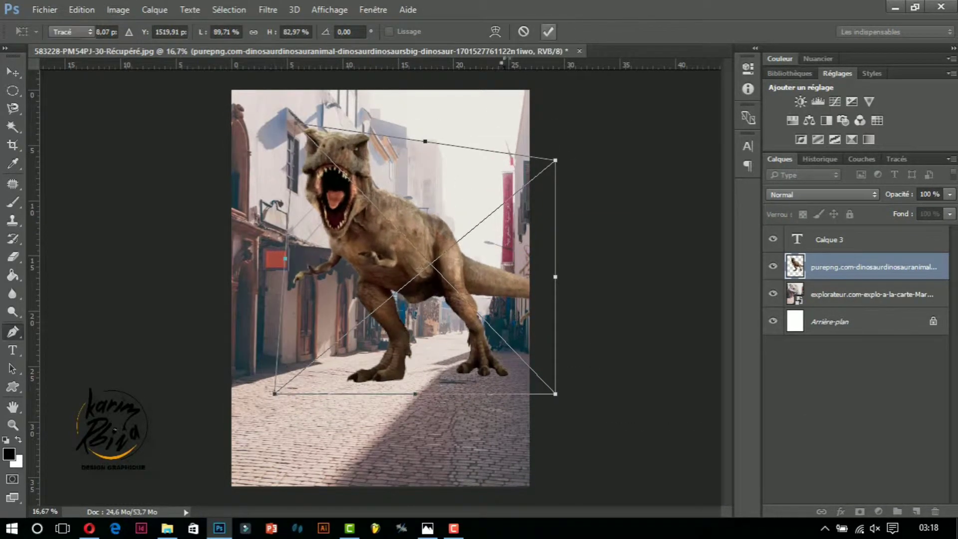
pyautogui.press('Return')
# Set the T-rex's brightness to 20 and contrast to -45.
pyautogui.click(118, 9)
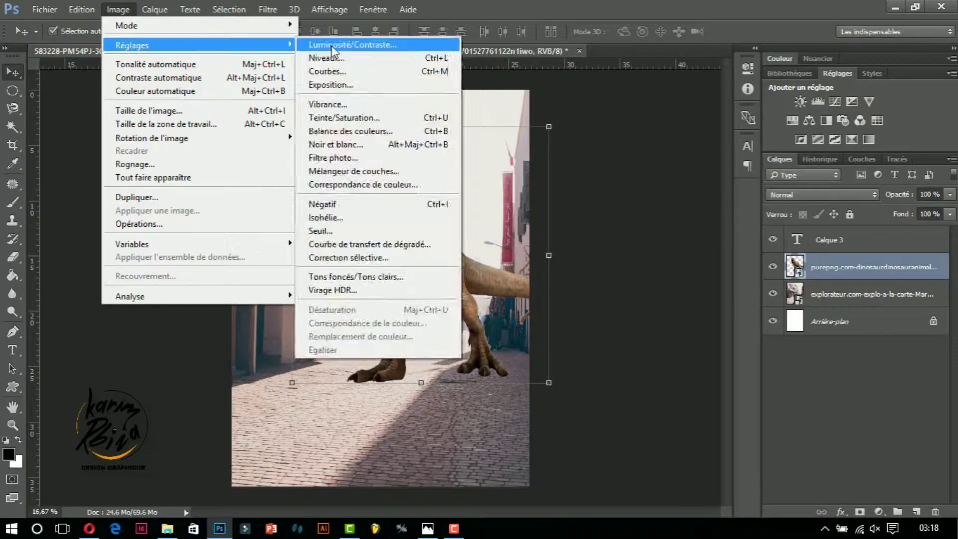
pyautogui.click(350, 43)
pyautogui.moveTo(609, 242); pyautogui.dragTo(547, 241)
pyautogui.moveTo(599, 206); pyautogui.dragTo(620, 210)
pyautogui.press('Return')
# Lower the T-rex's saturation to -45 with Hue/Saturation.
pyautogui.click(118, 10)
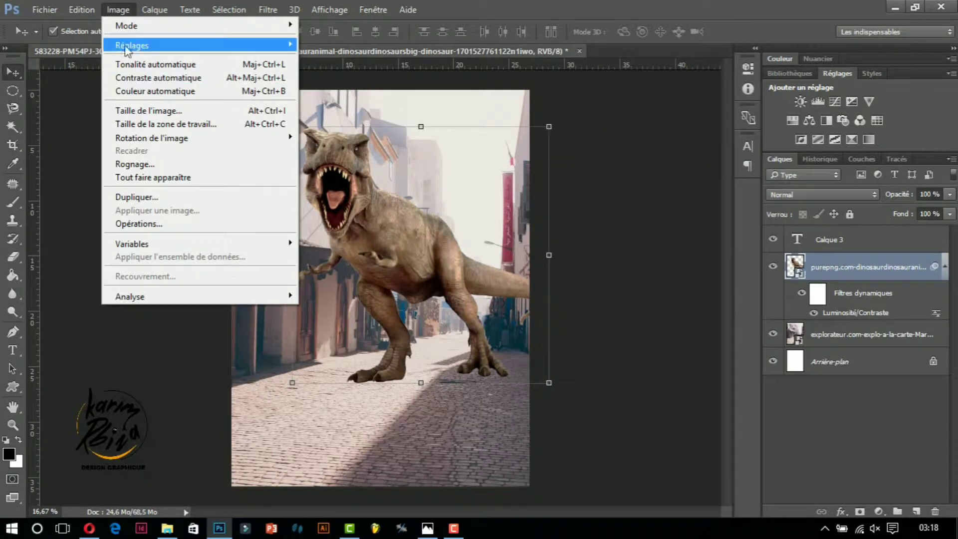
pyautogui.click(133, 45)
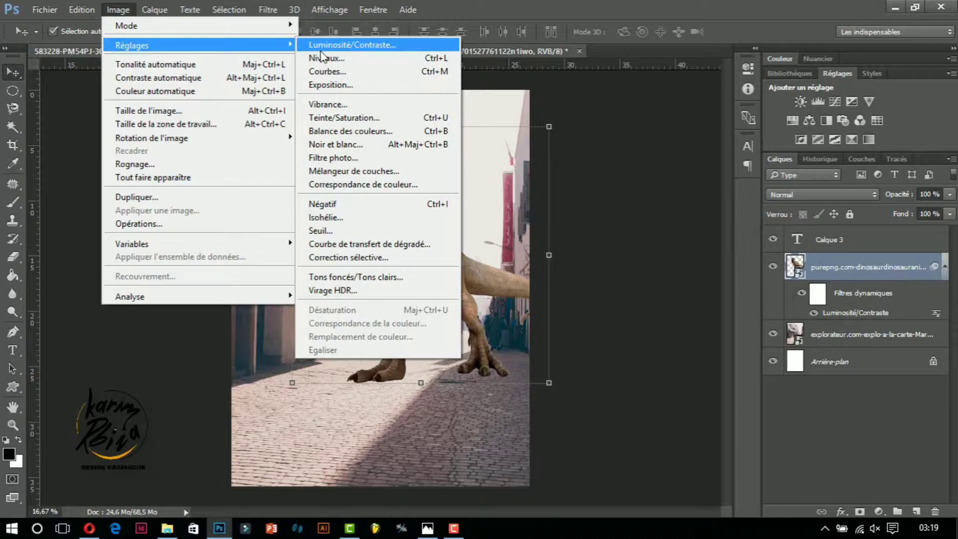
pyautogui.click(338, 119)
pyautogui.press('Tab')
pyautogui.write('-45')
pyautogui.press('Tab')
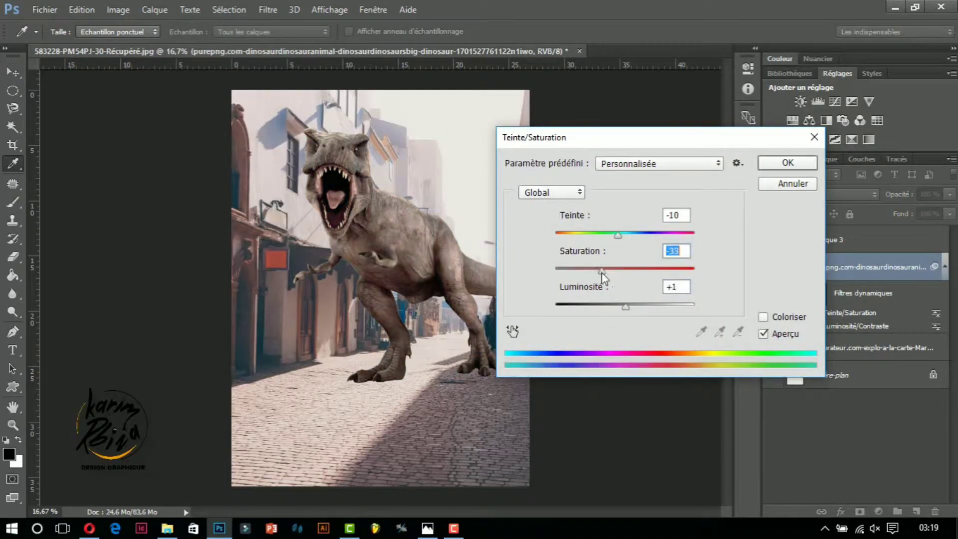
pyautogui.press('b')
pyautogui.hotkey('ctrl', '+')
# Paint soft black shadows under the T-rex's feet and erase the excess.
pyautogui.moveTo(299, 389); pyautogui.dragTo(415, 389)
pyautogui.moveTo(474, 379); pyautogui.dragTo(534, 381)
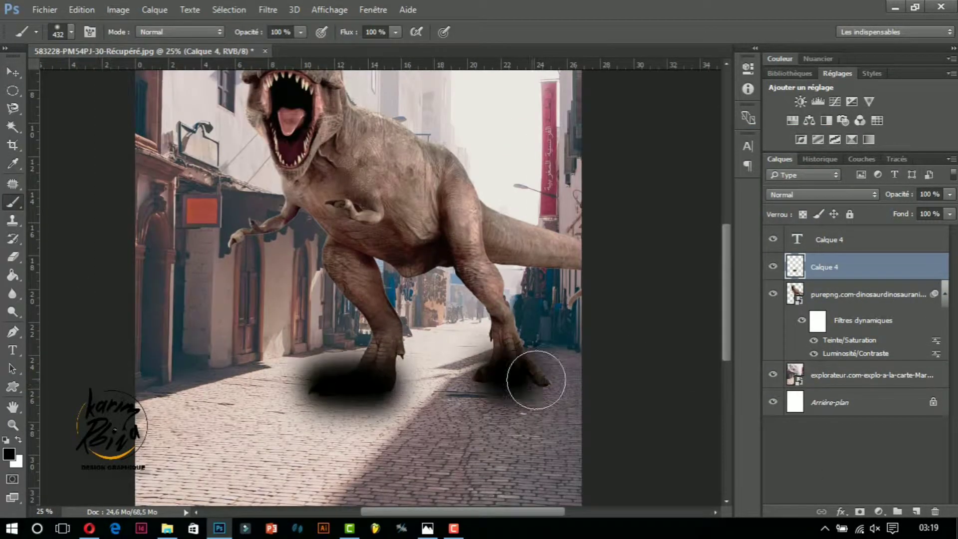
pyautogui.click(949, 194)
pyautogui.moveTo(938, 209); pyautogui.dragTo(911, 214)
pyautogui.click(71, 31)
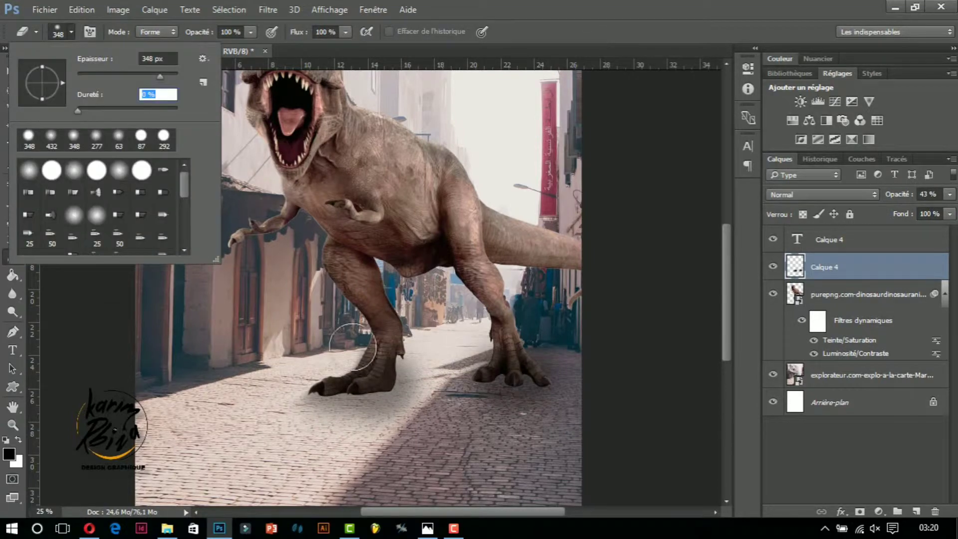
pyautogui.moveTo(352, 359); pyautogui.dragTo(419, 379)
pyautogui.press('v')
# Duplicate the dinosaur layer and give the copy a black colour overlay.
pyautogui.click(834, 294)
pyautogui.hotkey('ctrl', '-')
pyautogui.hotkey('ctrl', 'j')
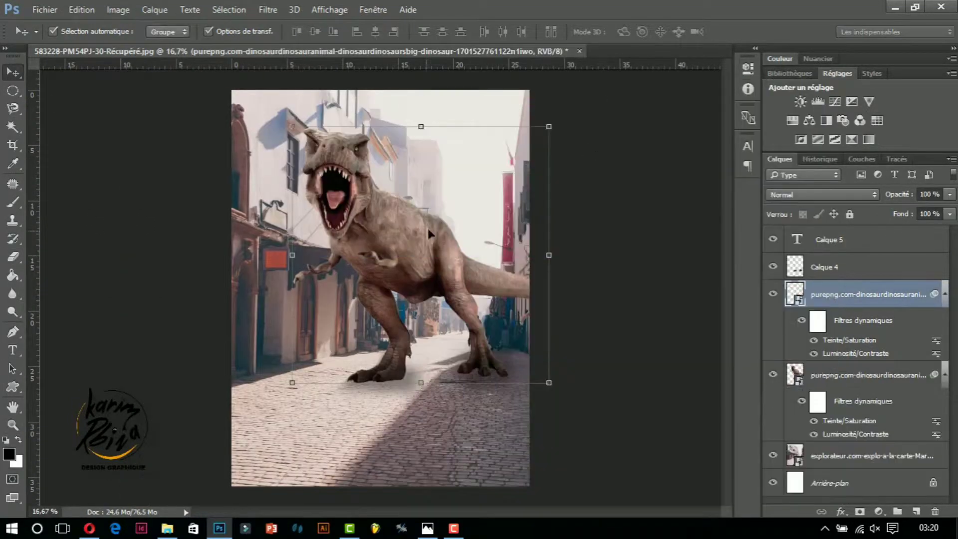
pyautogui.doubleClick(888, 294)
pyautogui.moveTo(300, 86); pyautogui.dragTo(534, 86)
pyautogui.click(440, 279)
pyautogui.click(703, 134)
pyautogui.press('Return')
pyautogui.press('Return')
# Distort the black silhouette flat across the cobblestones as a cast shadow.
pyautogui.hotkey('ctrl', 't')
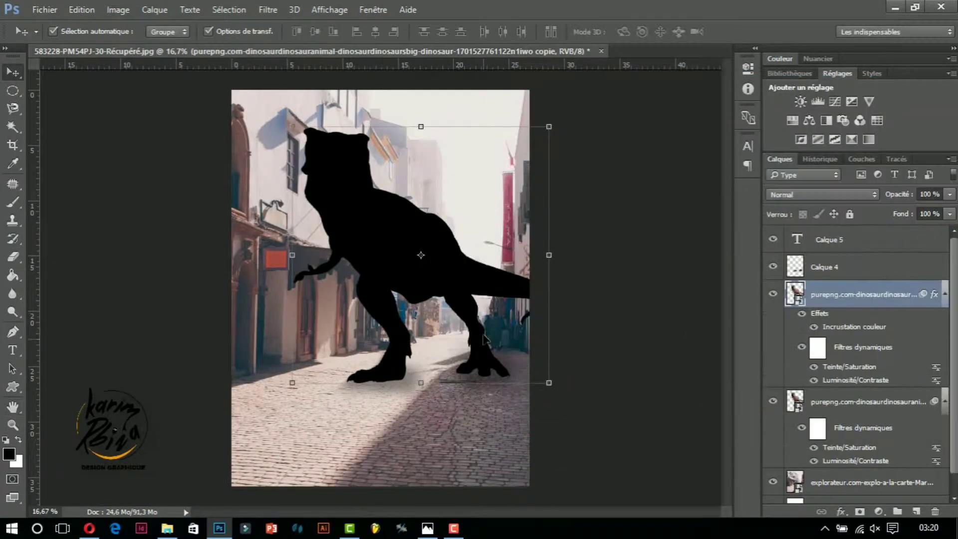
pyautogui.moveTo(300, 124)
pyautogui.mouseDown()
pyautogui.moveTo(555, 160)
pyautogui.moveTo(556, 365)
pyautogui.mouseUp()
pyautogui.rightClick(342, 197)
pyautogui.click(379, 379)
pyautogui.press('Return')
pyautogui.hotkey('ctrl', 't')
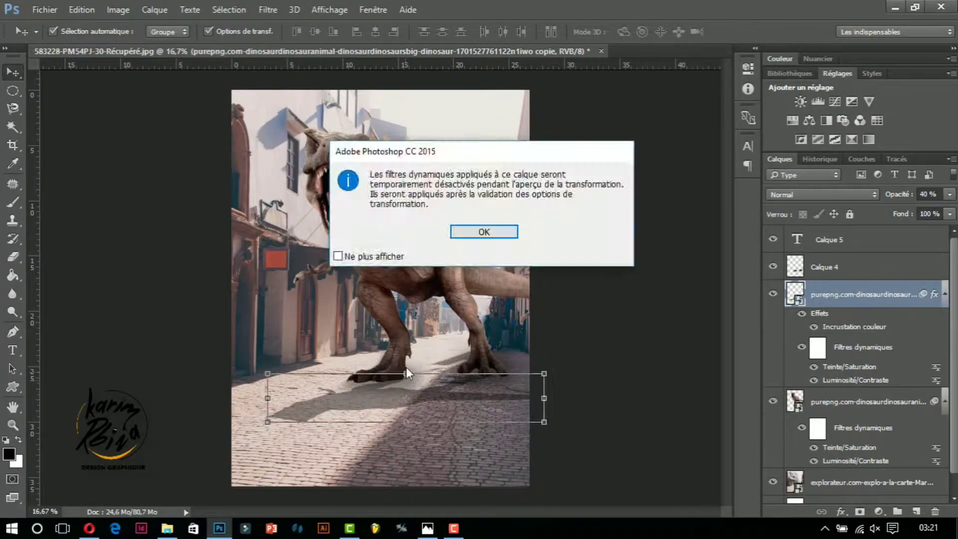
pyautogui.click(484, 229)
pyautogui.rightClick(458, 165)
pyautogui.click(498, 272)
pyautogui.click(548, 33)
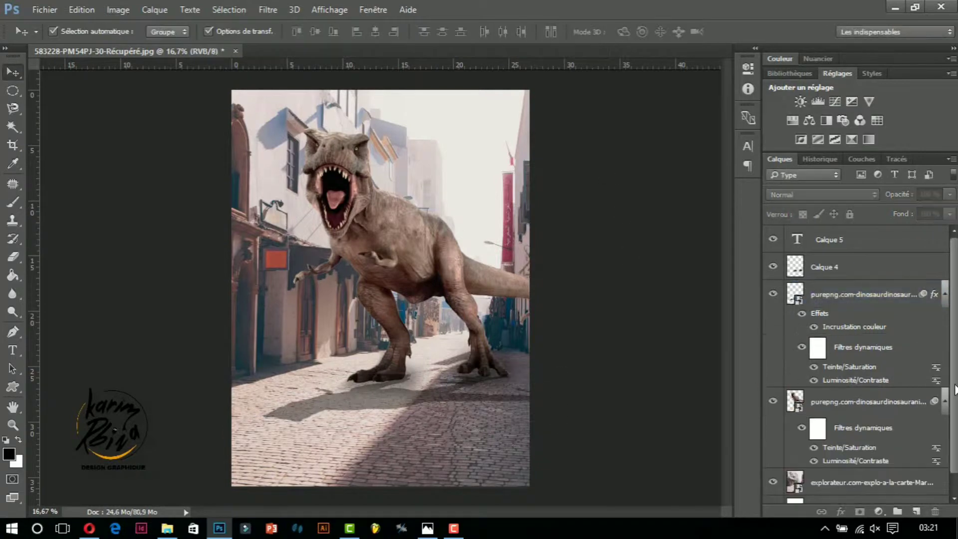
# Shrink the photographer, tilt him slightly and place him in the lower right.
pyautogui.moveTo(474, 129); pyautogui.dragTo(481, 302)
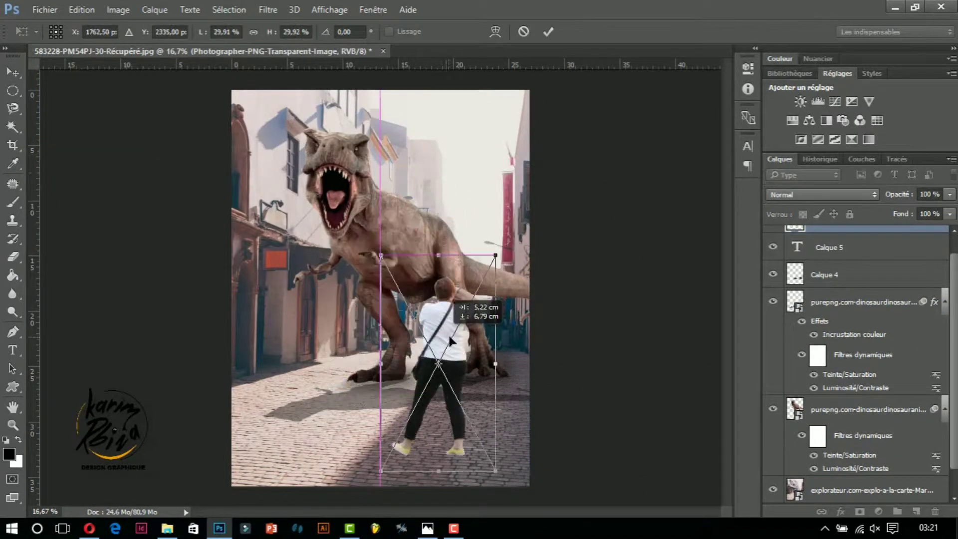
pyautogui.moveTo(449, 349); pyautogui.dragTo(464, 379)
pyautogui.moveTo(409, 342); pyautogui.dragTo(412, 347)
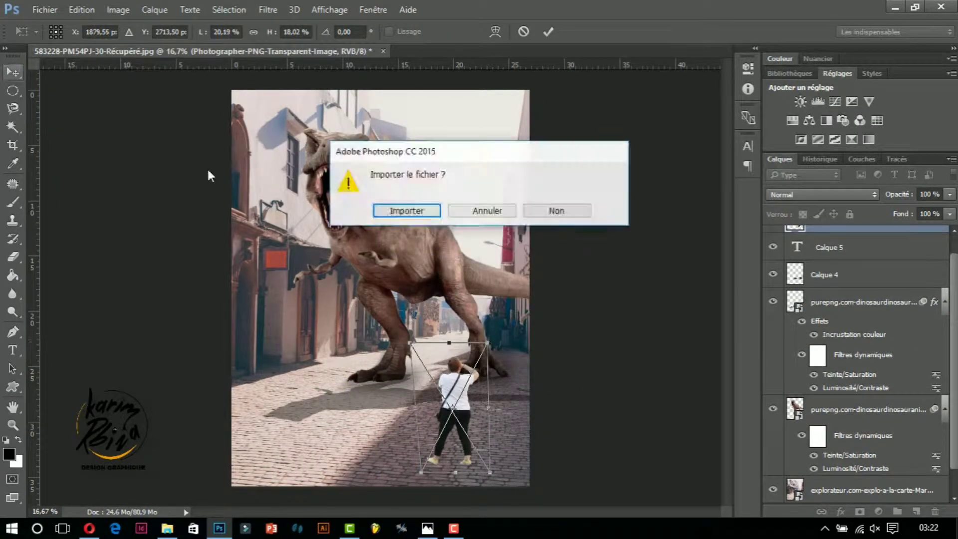
pyautogui.click(486, 207)
pyautogui.moveTo(487, 345); pyautogui.dragTo(474, 399)
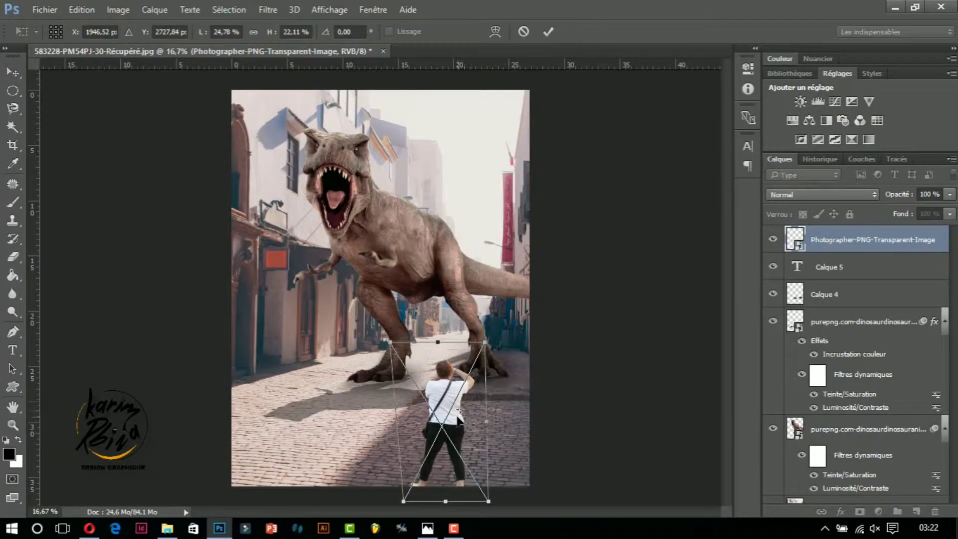
pyautogui.press('Return')
# Save the composite as ok.psd.
pyautogui.hotkey('ctrl', 'shift', 's')
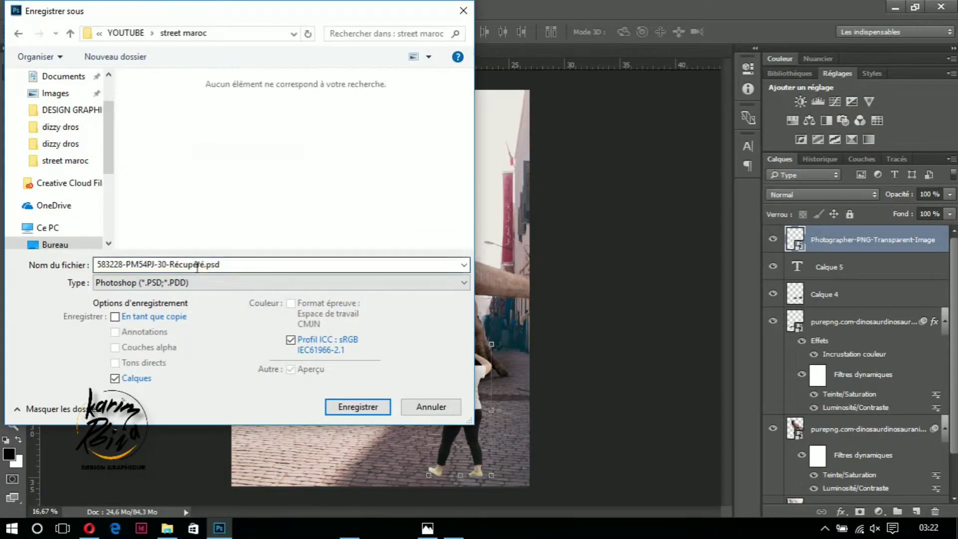
pyautogui.write('ok')
pyautogui.press('Return')
pyautogui.click(680, 154)
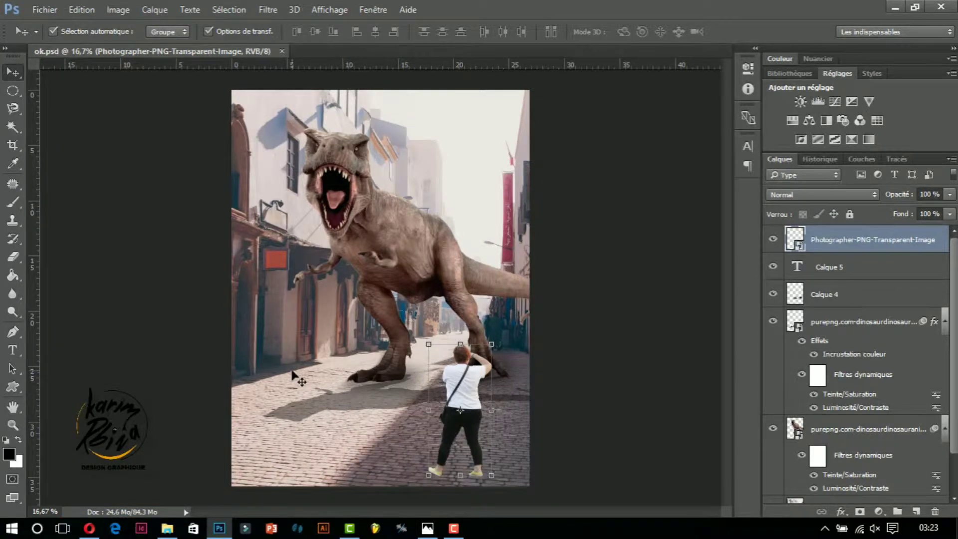
# Tone down the photographer's contrast with Brightness/Contrast.
pyautogui.click(118, 9)
pyautogui.click(349, 43)
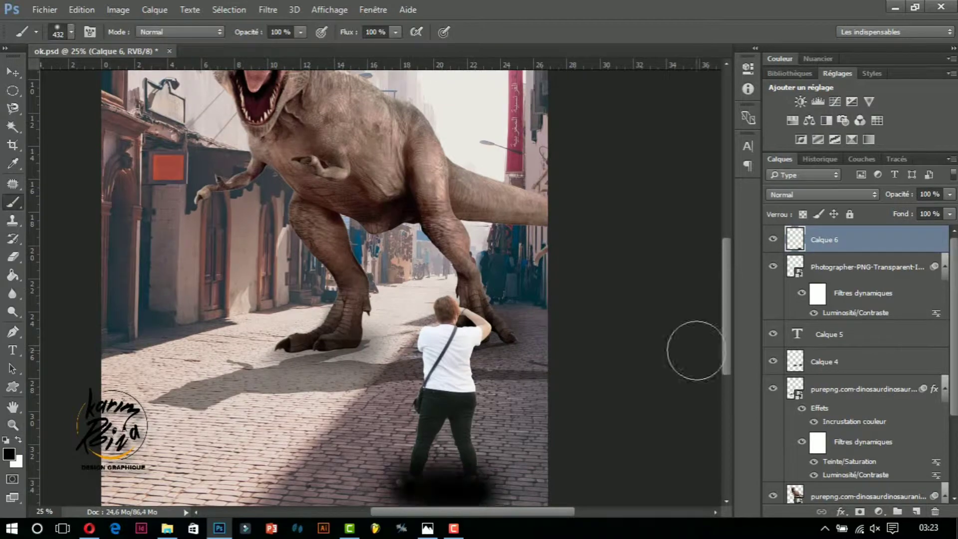
pyautogui.click(11, 73)
# Duplicate the photographer layer and give the copy a black colour overlay.
pyautogui.hotkey('alt', '[')
pyautogui.hotkey('ctrl', 'j')
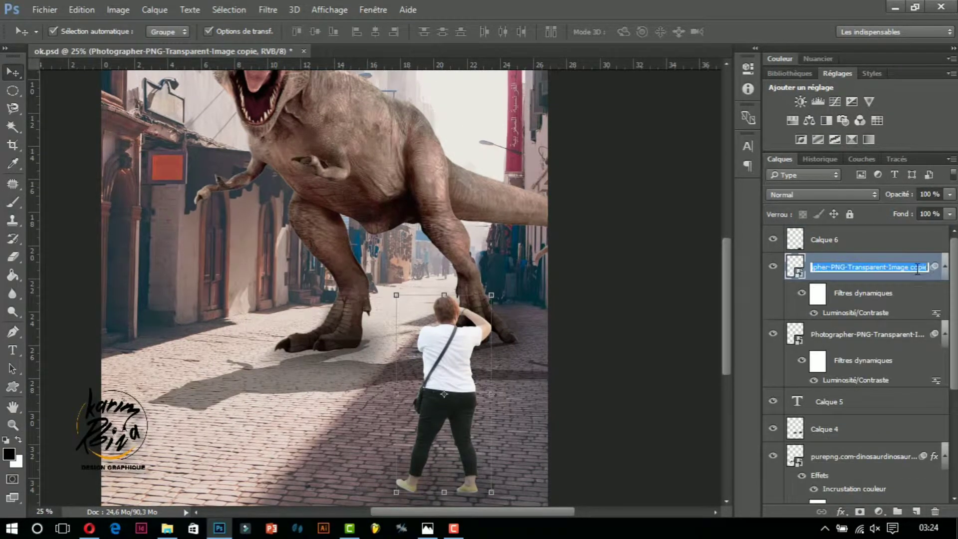
pyautogui.doubleClick(917, 268)
pyautogui.click(693, 85)
# Skew the black copy along the ground at the photographer's feet.
pyautogui.rightClick(464, 344)
pyautogui.click(494, 349)
pyautogui.hotkey('ctrl', 't')
pyautogui.moveTo(492, 491); pyautogui.dragTo(505, 475)
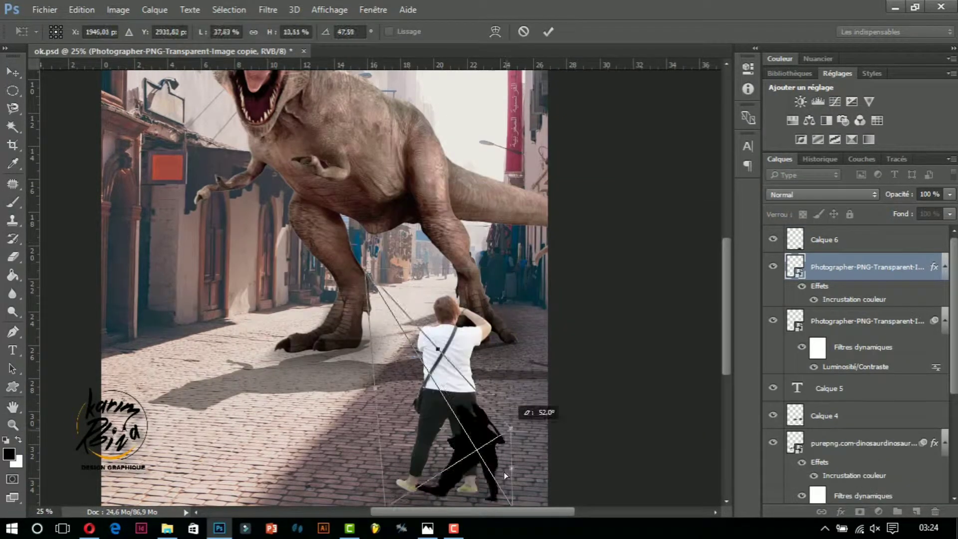
pyautogui.click(11, 73)
pyautogui.click(388, 210)
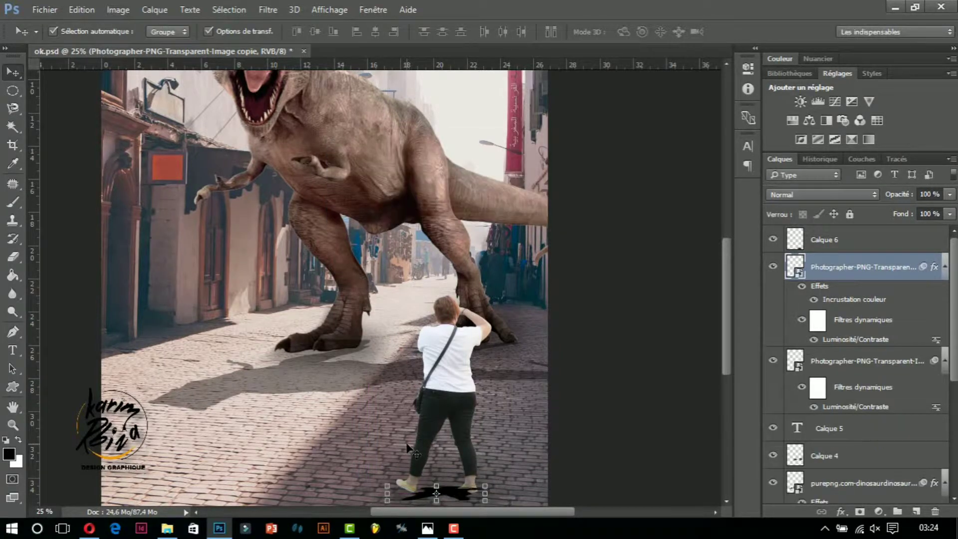
# Skew the shadow flat under the feet, nudge it slightly right and commit.
pyautogui.hotkey('ctrl', 't')
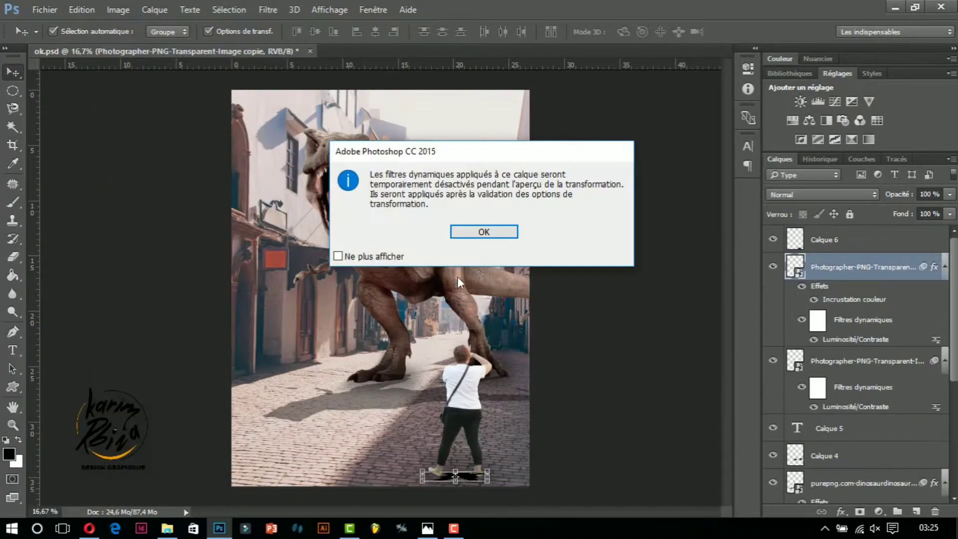
pyautogui.press('Return')
pyautogui.rightClick(459, 455)
pyautogui.click(504, 312)
pyautogui.moveTo(494, 452); pyautogui.dragTo(499, 437)
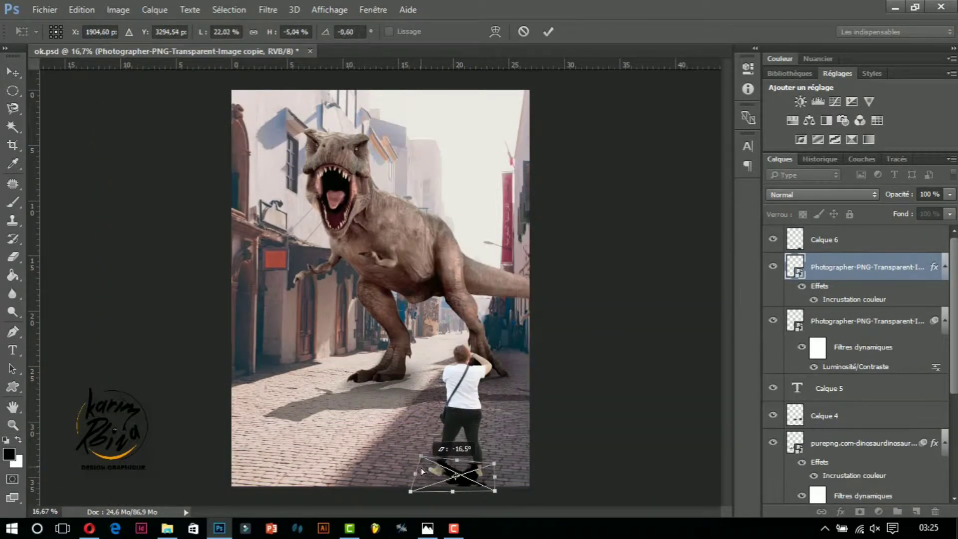
pyautogui.moveTo(452, 494); pyautogui.dragTo(459, 505)
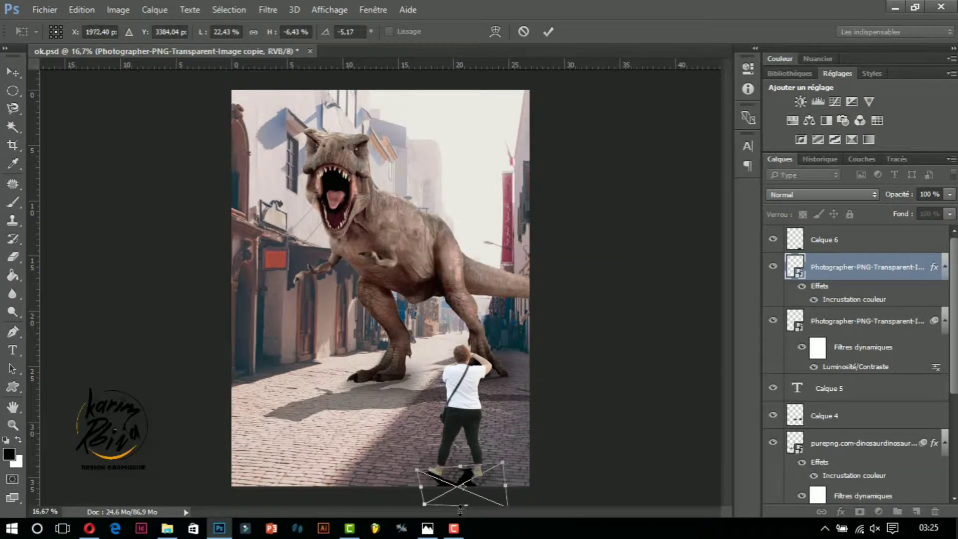
pyautogui.press('Return')
pyautogui.press('e')
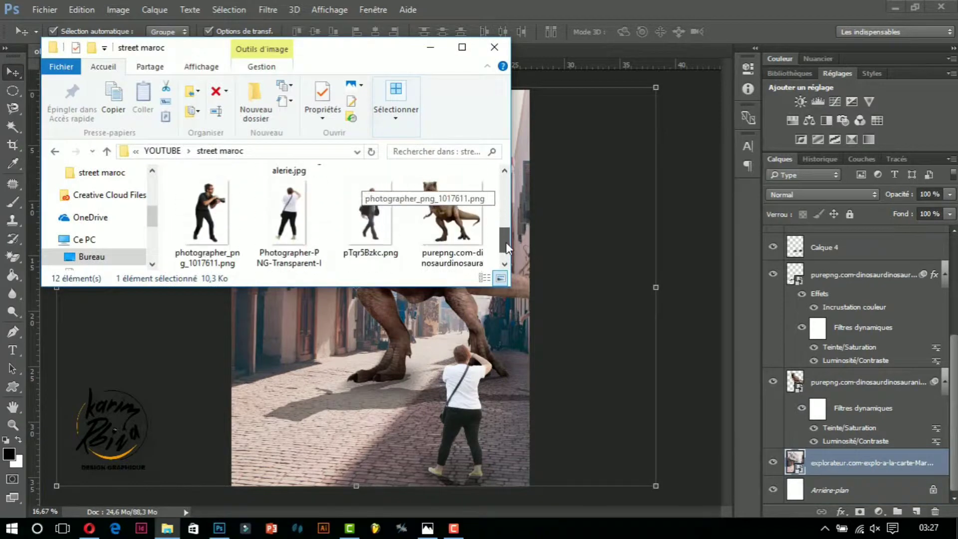
# Place Cutout-People-0001 in the poster and mirror the canvas horizontally.
pyautogui.moveTo(369, 239); pyautogui.dragTo(379, 289)
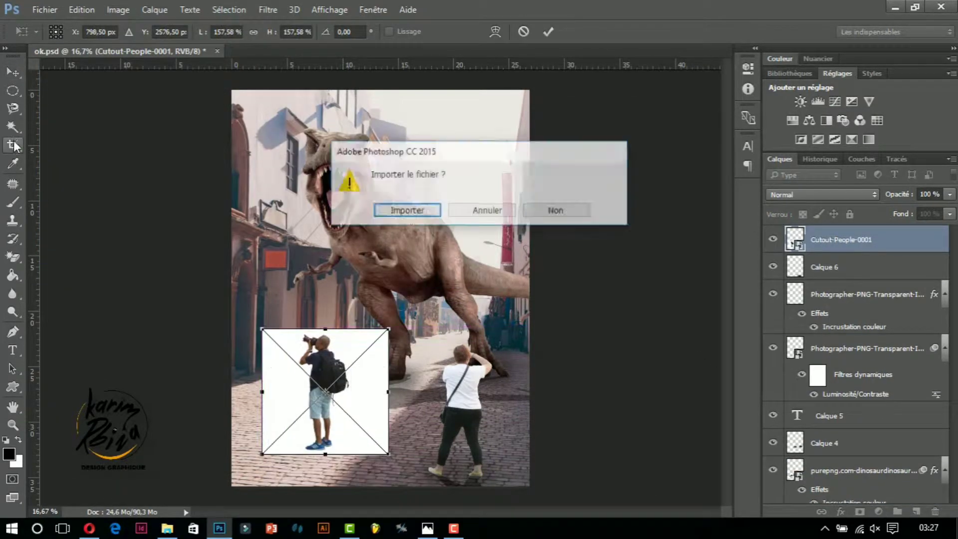
pyautogui.click(117, 10)
pyautogui.press('v')
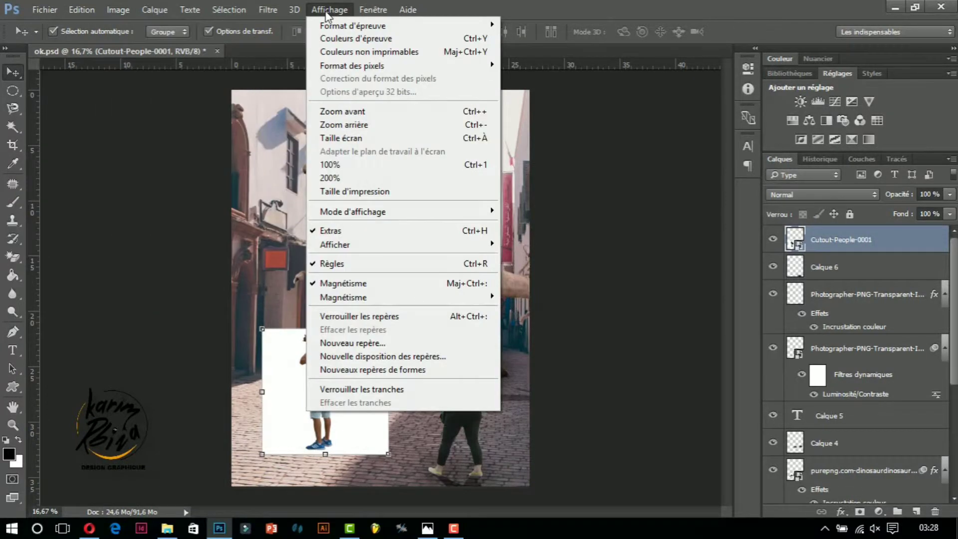
pyautogui.click(153, 51)
pyautogui.click(118, 10)
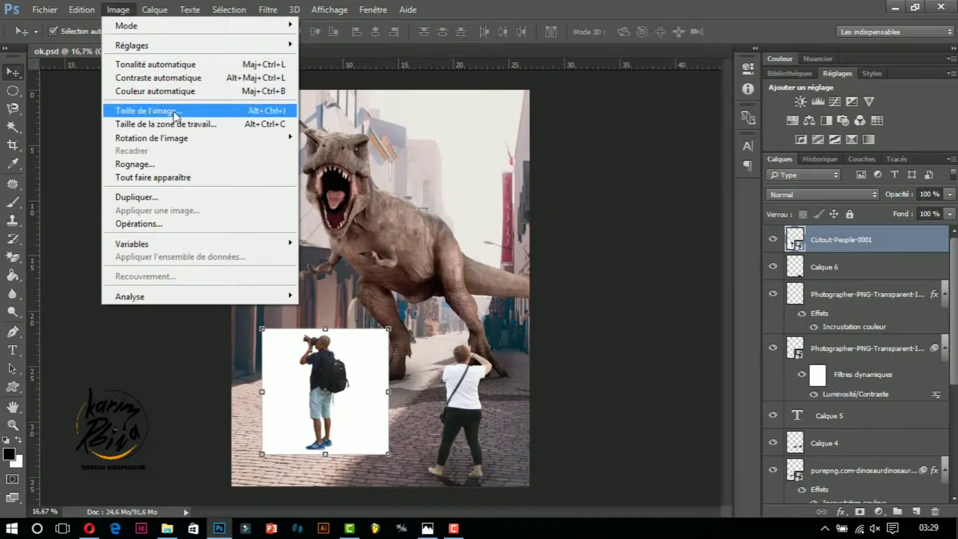
pyautogui.click(407, 314)
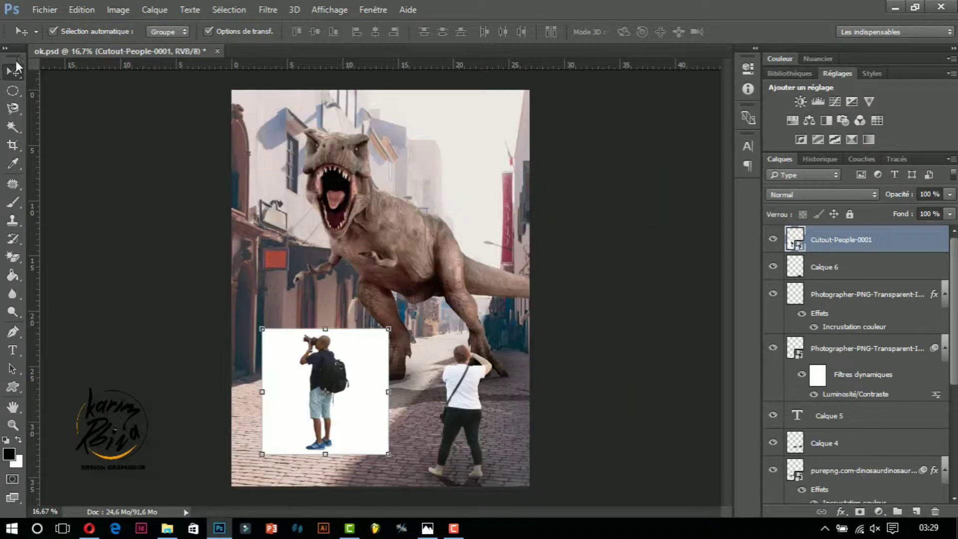
pyautogui.click(117, 10)
pyautogui.click(349, 210)
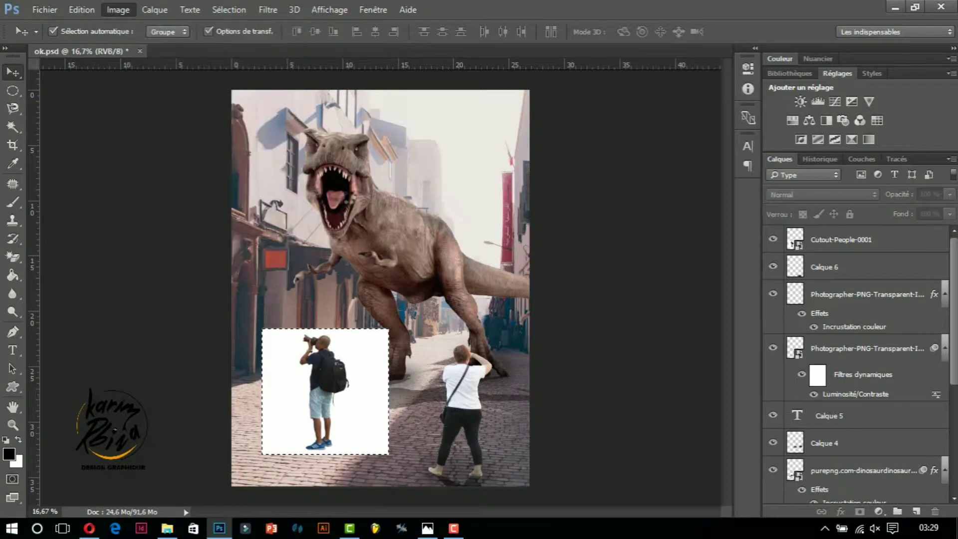
# Flip the cutout person, move him left and erase his white background.
pyautogui.click(267, 384)
pyautogui.hotkey('ctrl', 't')
pyautogui.moveTo(262, 392)
pyautogui.mouseDown()
pyautogui.moveTo(506, 379)
pyautogui.moveTo(374, 404)
pyautogui.moveTo(379, 368)
pyautogui.mouseUp()
pyautogui.press('e')
pyautogui.click(400, 212)
pyautogui.click(294, 449)
pyautogui.hotkey('ctrl', 't')
pyautogui.press('w')
pyautogui.press('Return')
pyautogui.press('v')
# Narrow the photographer, flip him horizontally and move him to the street's left side.
pyautogui.hotkey('ctrl', 't')
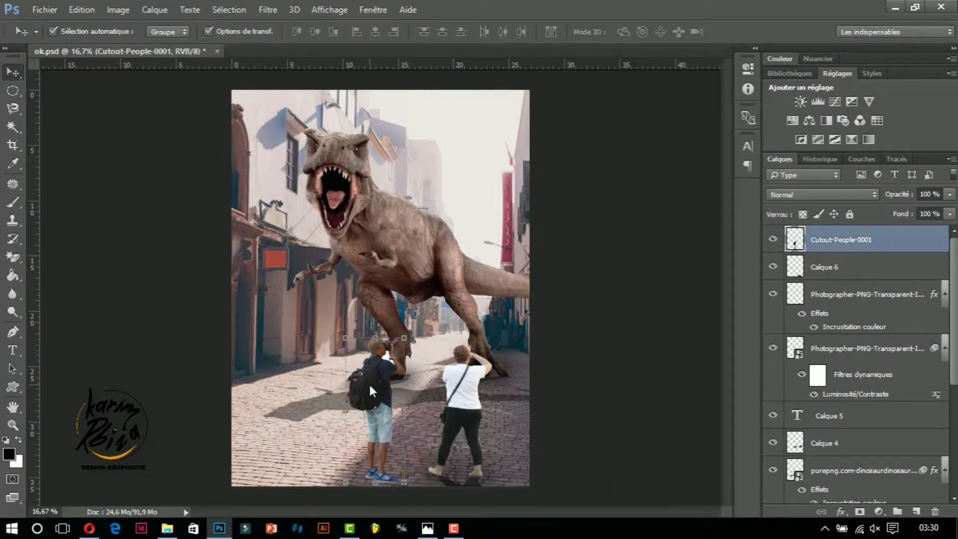
pyautogui.moveTo(346, 410); pyautogui.dragTo(356, 402)
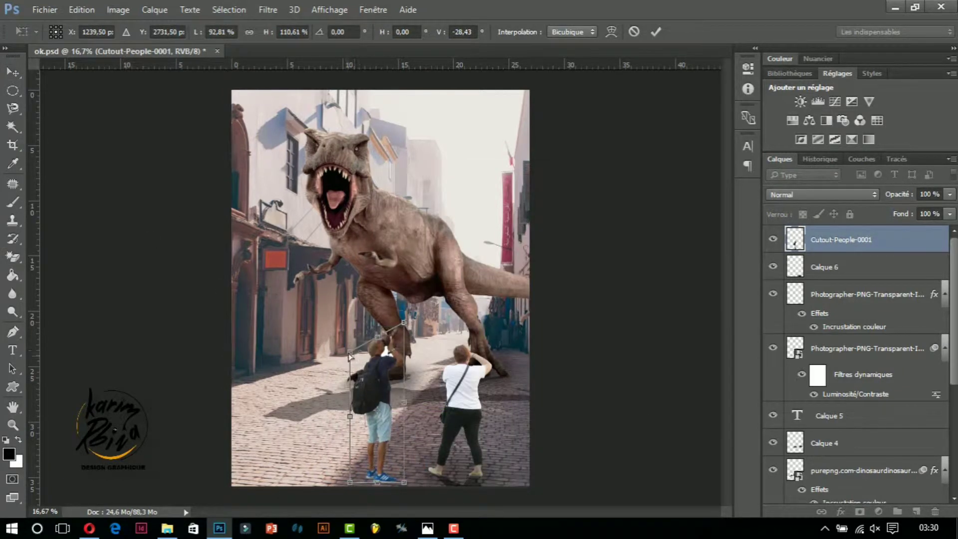
pyautogui.click(418, 210)
pyautogui.hotkey('ctrl', 't')
pyautogui.moveTo(349, 353); pyautogui.dragTo(444, 326)
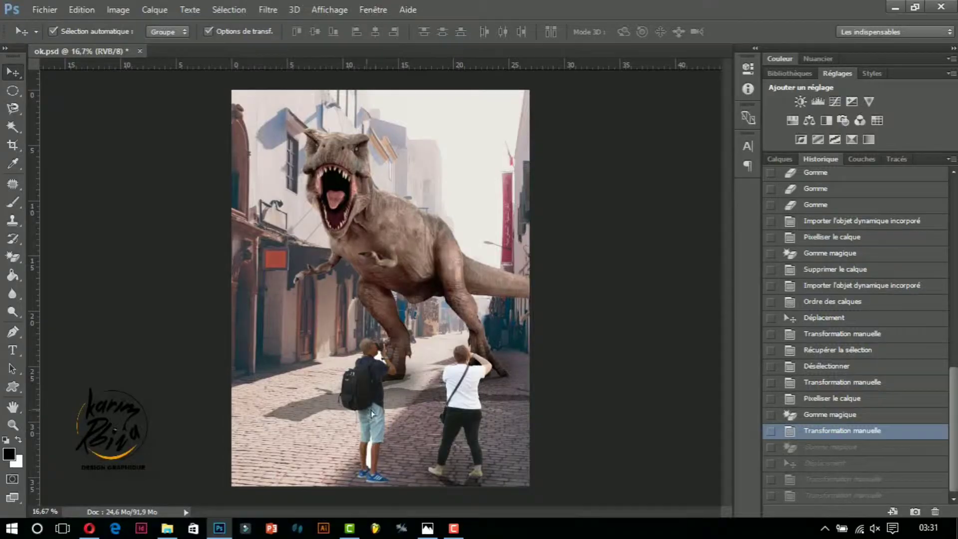
pyautogui.click(362, 471)
pyautogui.moveTo(377, 399); pyautogui.dragTo(272, 399)
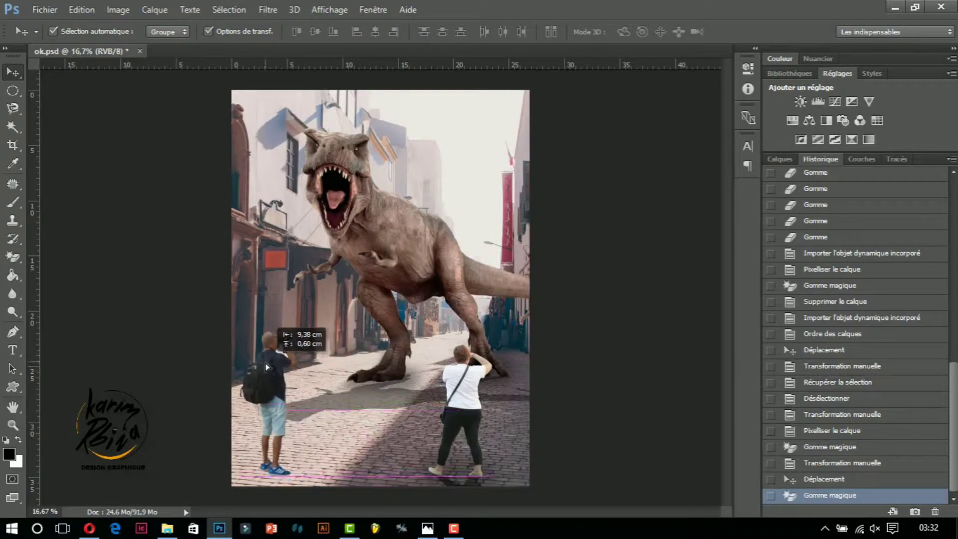
# Erase the leftover background around the photographer with the Magic Eraser.
pyautogui.press('e')
pyautogui.click(281, 359)
pyautogui.press('v')
pyautogui.click(118, 9)
# Shift the photographer's hue slightly, reduce his saturation and darken him in Hue/Saturation.
pyautogui.hotkey('ctrl', 'u')
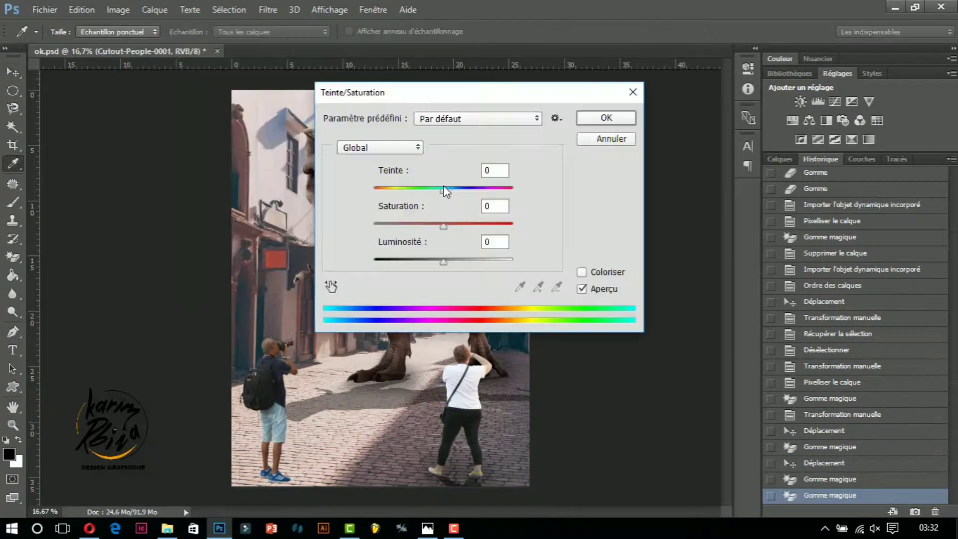
pyautogui.moveTo(443, 190); pyautogui.dragTo(435, 190)
pyautogui.moveTo(443, 226); pyautogui.dragTo(422, 226)
pyautogui.moveTo(443, 261); pyautogui.dragTo(440, 261)
pyautogui.click(588, 124)
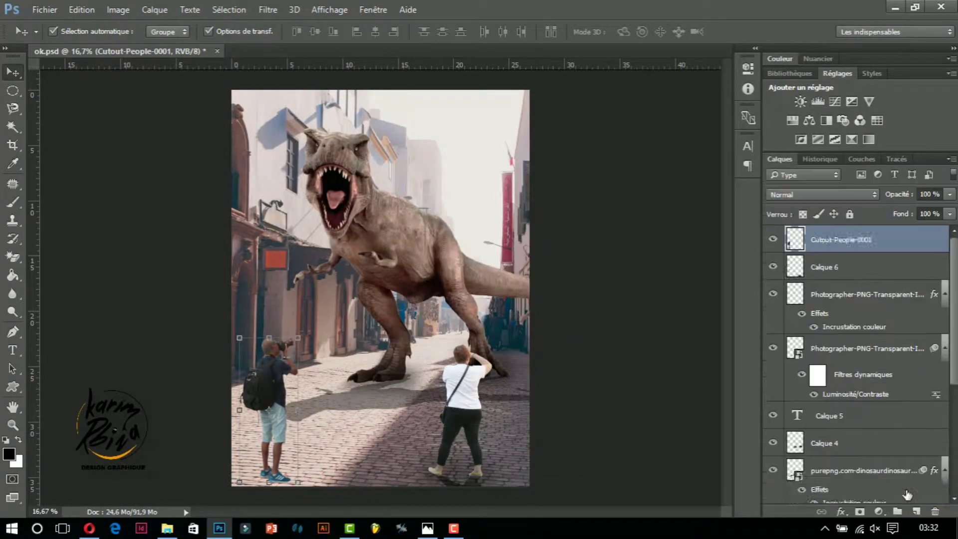
# Paint a dark shadow under the backpacker's feet on a layer below him.
pyautogui.press('b')
pyautogui.rightClick(60, 171)
pyautogui.moveTo(260, 472); pyautogui.dragTo(287, 479)
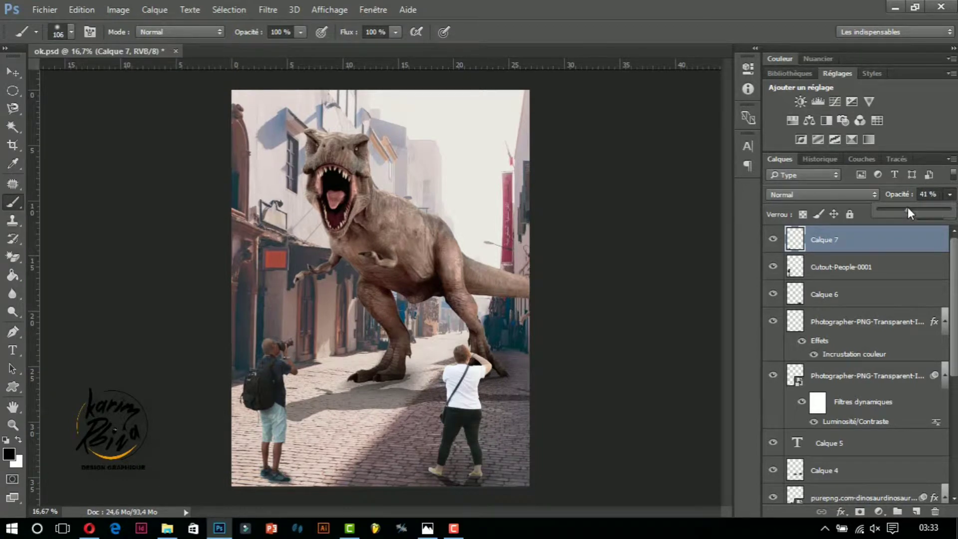
pyautogui.moveTo(843, 239); pyautogui.dragTo(838, 280)
pyautogui.press('v')
# Duplicate the backpacker layer and fill the copy with a black colour overlay.
pyautogui.click(844, 239)
pyautogui.hotkey('ctrl', 'j')
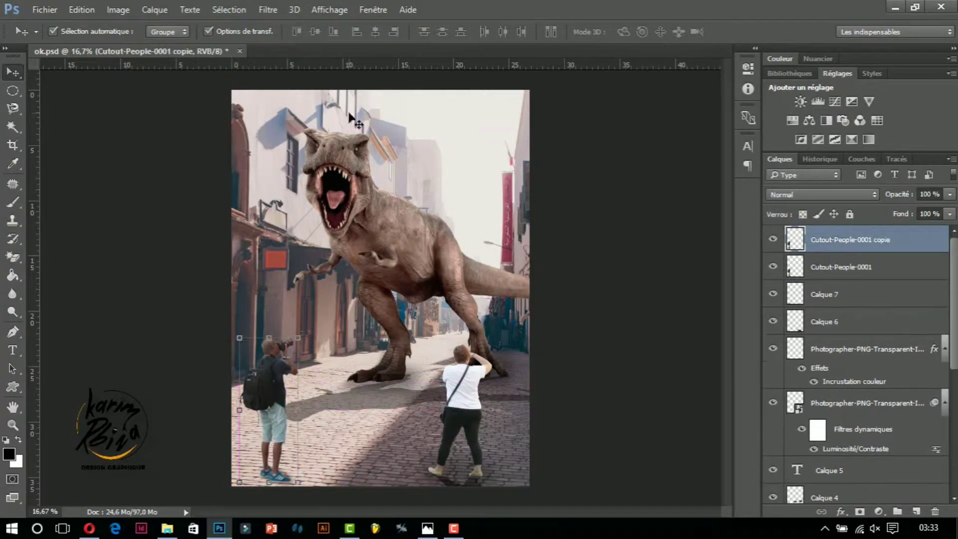
pyautogui.doubleClick(878, 240)
pyautogui.click(695, 85)
# Flip the black silhouette downward and move it below the photographer.
pyautogui.hotkey('ctrl', 't')
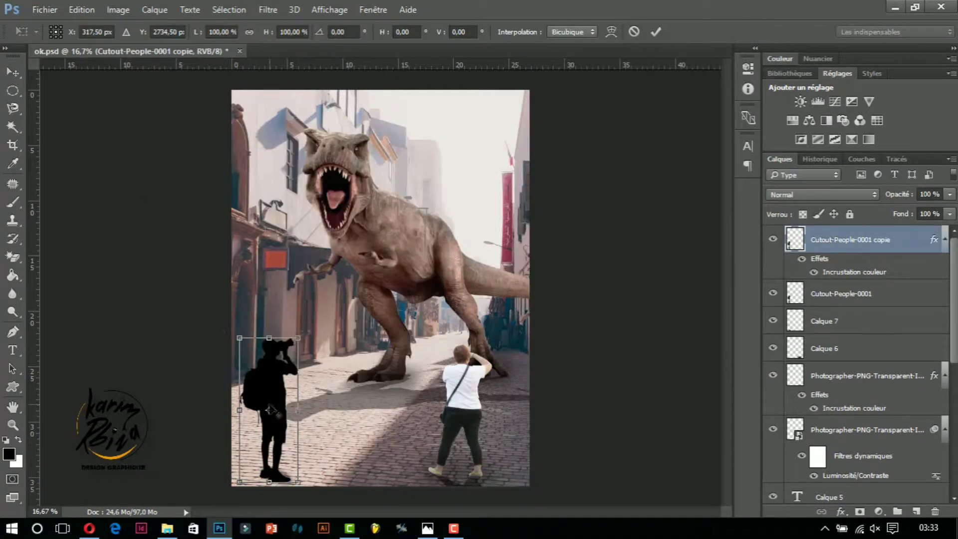
pyautogui.moveTo(269, 410)
pyautogui.mouseDown()
pyautogui.moveTo(316, 469)
pyautogui.moveTo(258, 472)
pyautogui.mouseUp()
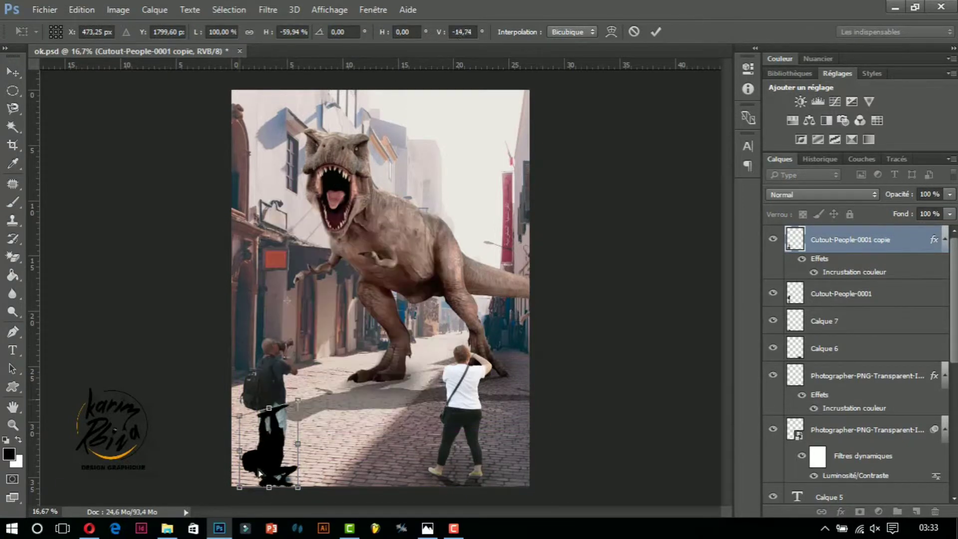
pyautogui.press('v')
pyautogui.click(434, 209)
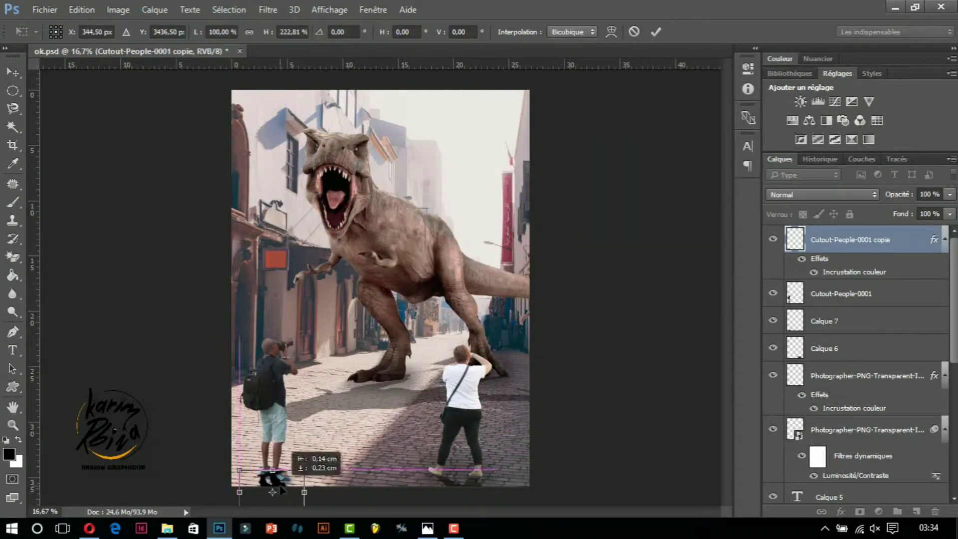
pyautogui.hotkey('ctrl', '[')
# Lower the silhouette's opacity to 45% and rotate it to lie across the ground.
pyautogui.click(949, 194)
pyautogui.moveTo(918, 213); pyautogui.dragTo(909, 212)
pyautogui.moveTo(335, 494); pyautogui.dragTo(332, 472)
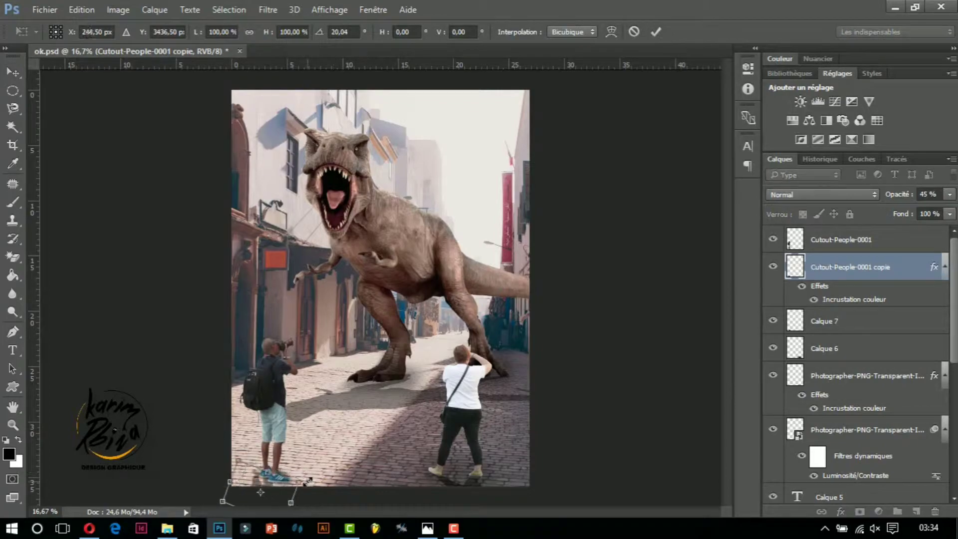
pyautogui.press('Return')
pyautogui.hotkey('alt', 'Tab')
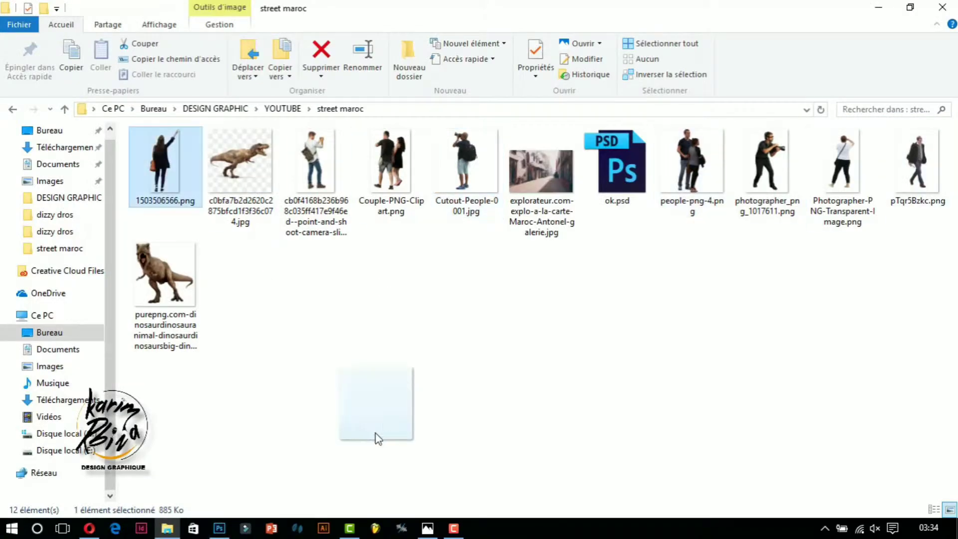
# Place 1503506566.png on the canvas and nudge the white-shirt photographer down-left.
pyautogui.moveTo(167, 161)
pyautogui.mouseDown()
pyautogui.moveTo(370, 400)
pyautogui.moveTo(356, 370)
pyautogui.mouseUp()
pyautogui.click(406, 210)
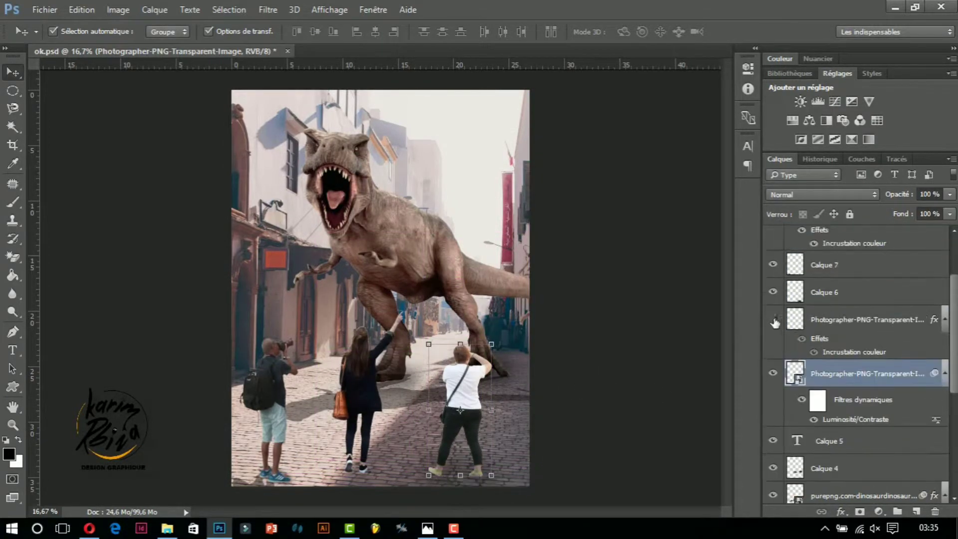
pyautogui.moveTo(445, 409); pyautogui.dragTo(440, 413)
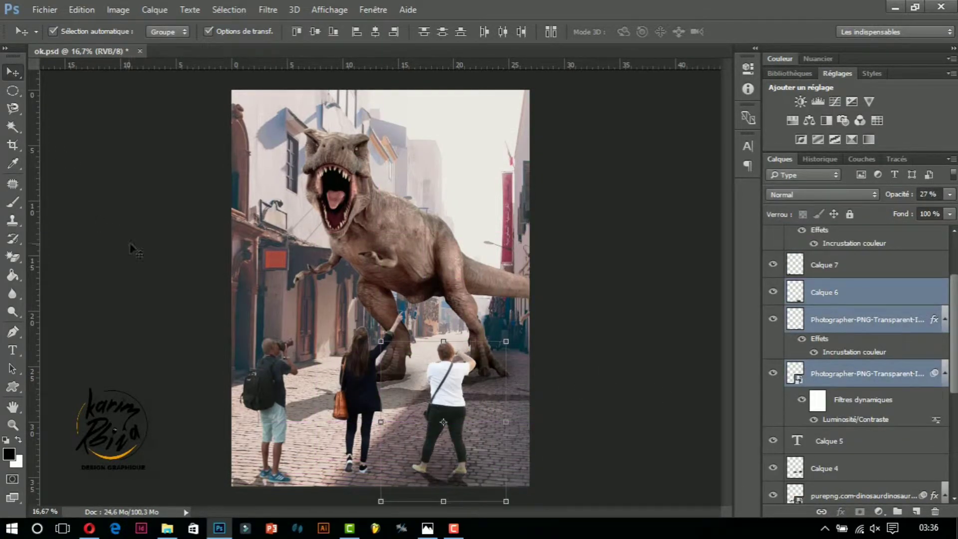
# Select the backpack photographer with his shadow and move them slightly right.
pyautogui.click(838, 266)
pyautogui.keyDown('shift'); pyautogui.click(832, 239); pyautogui.keyUp('shift')
pyautogui.click(841, 267)
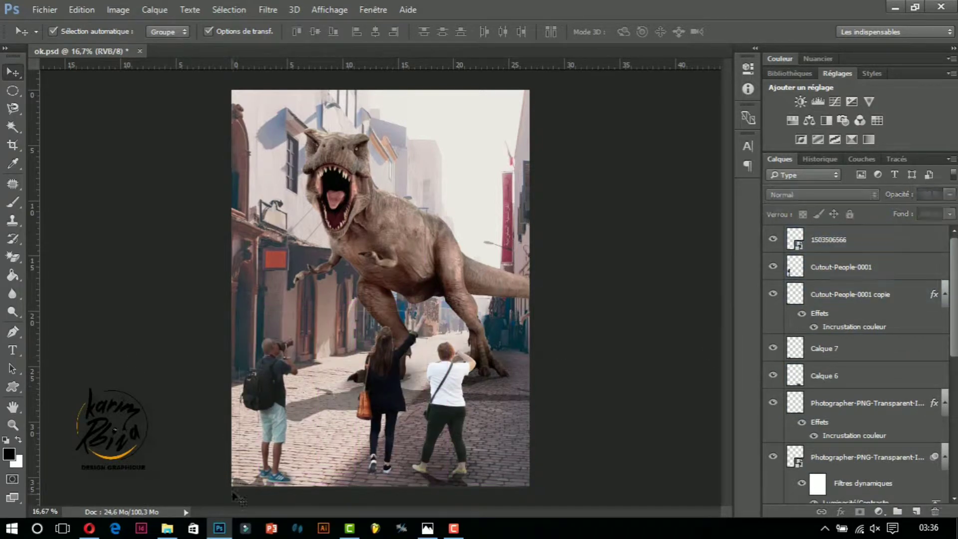
pyautogui.keyDown('shift'); pyautogui.click(848, 294); pyautogui.keyUp('shift')
pyautogui.moveTo(277, 391); pyautogui.dragTo(296, 394)
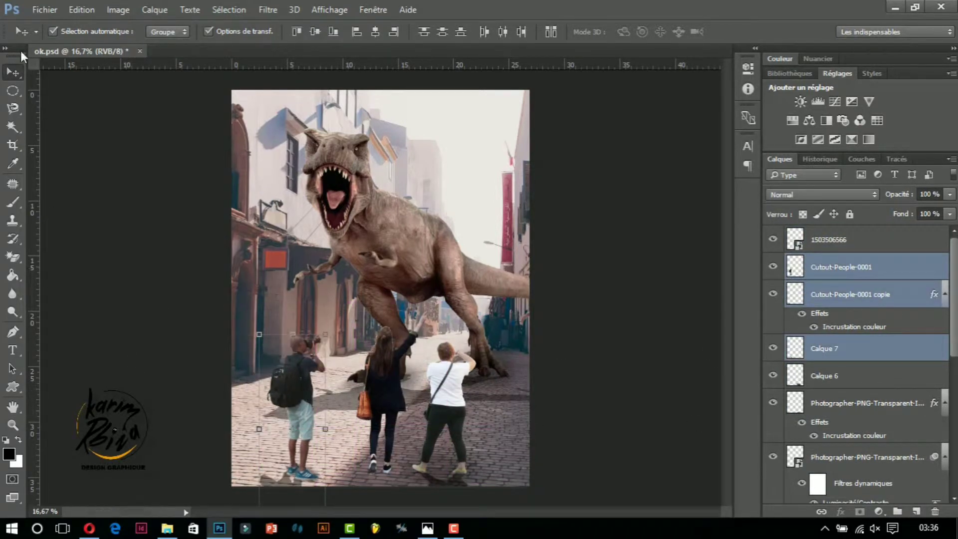
# Lower the pointing woman's saturation to -12 with a Hue/Saturation adjustment.
pyautogui.click(828, 239)
pyautogui.click(118, 10)
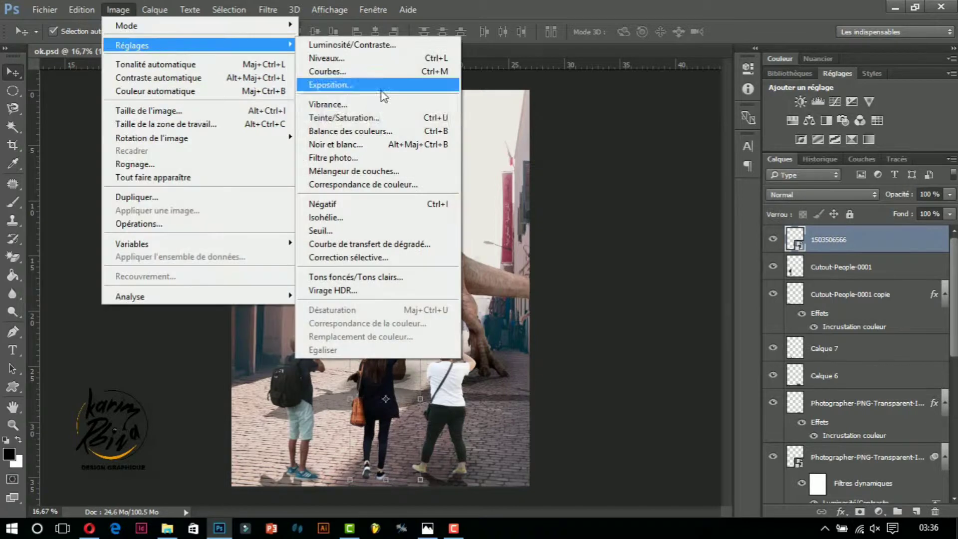
pyautogui.click(344, 118)
pyautogui.moveTo(625, 269); pyautogui.dragTo(617, 270)
pyautogui.press('Return')
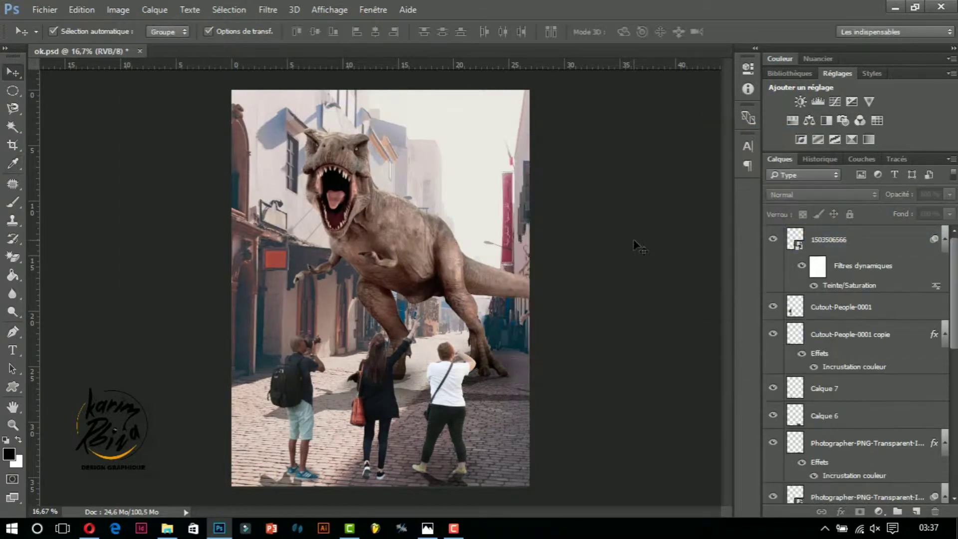
# Add a new empty layer, then drag in the Couple-PNG-Clipart image and cancel it.
pyautogui.hotkey('ctrl', 'shift', 'alt', 'n')
pyautogui.press('b')
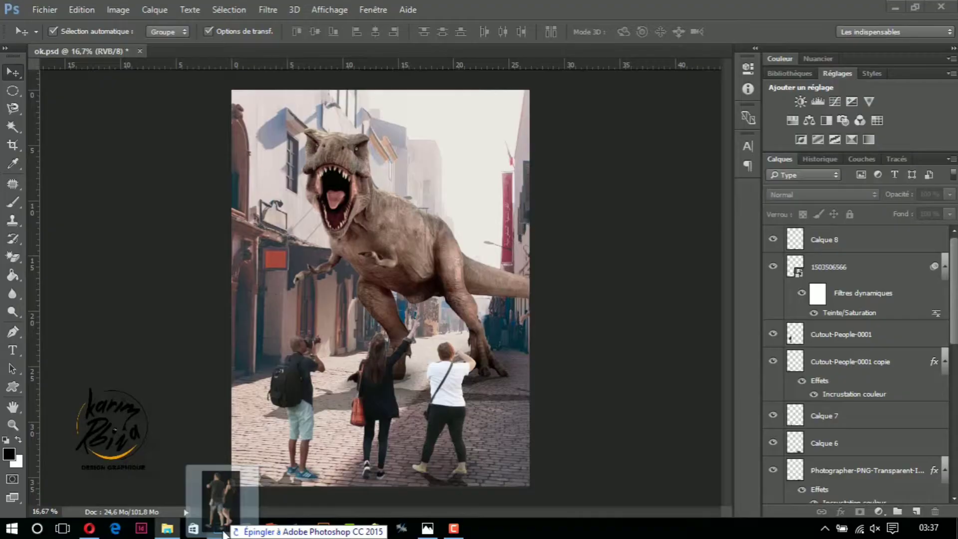
pyautogui.moveTo(391, 160); pyautogui.dragTo(380, 288)
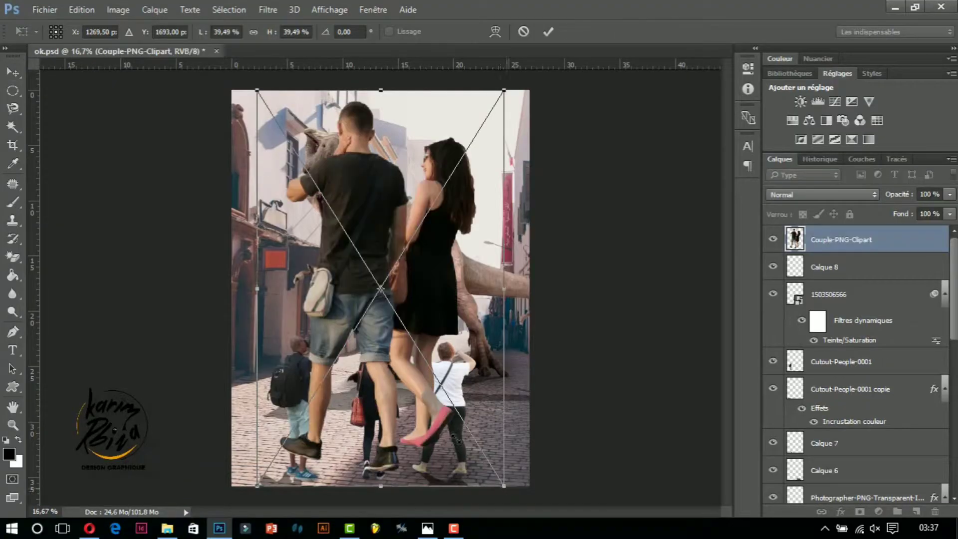
pyautogui.press('Escape')
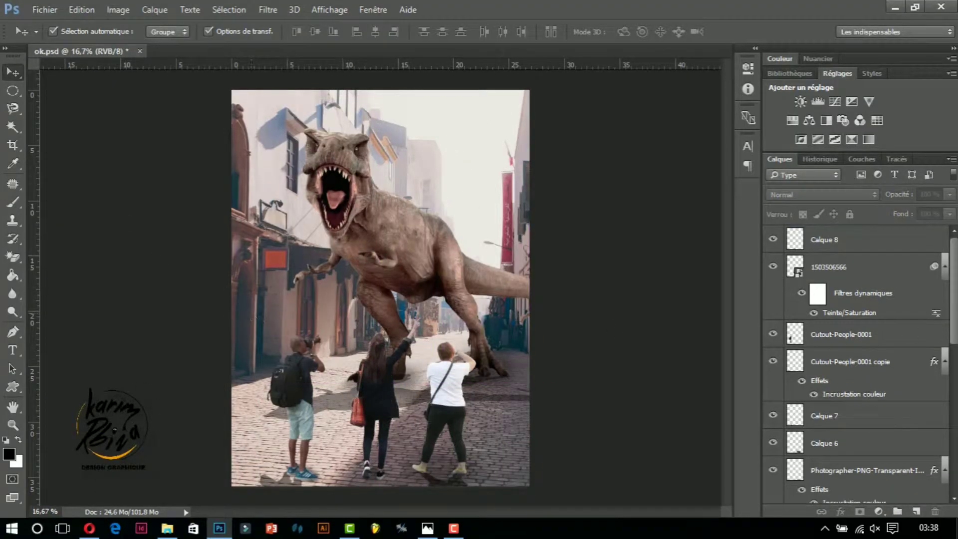
# Tone the dinosaur layer with the Dodge/Burn tool at brush sizes 182, then 165.
pyautogui.click(449, 275)
pyautogui.click(71, 31)
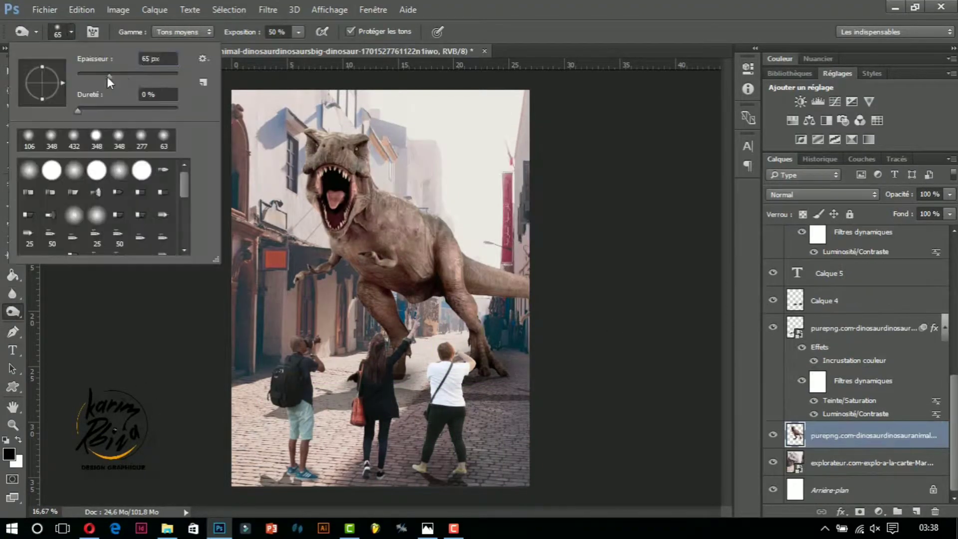
pyautogui.hotkey('shift', 'o')
pyautogui.click(72, 32)
pyautogui.write('182')
pyautogui.press('Return')
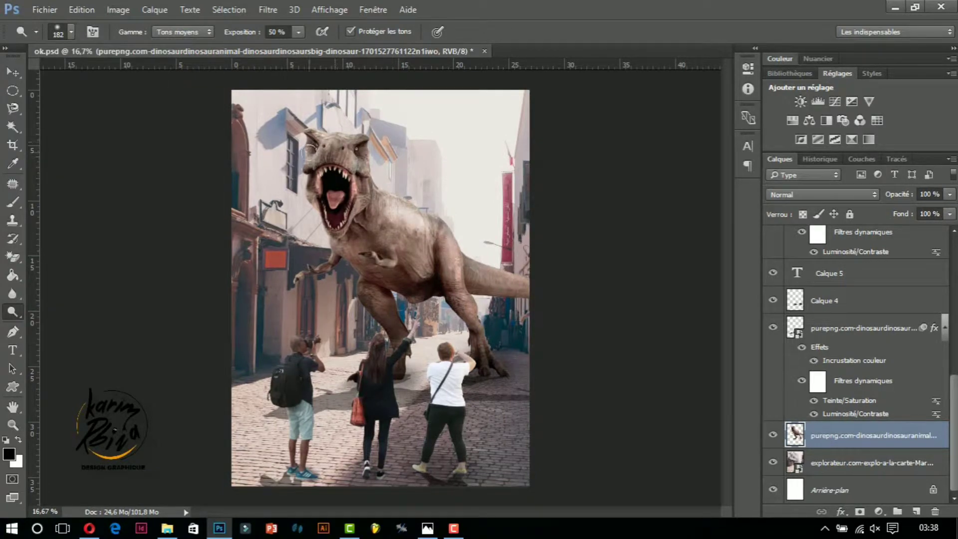
pyautogui.click(72, 31)
pyautogui.write('165')
pyautogui.press('Return')
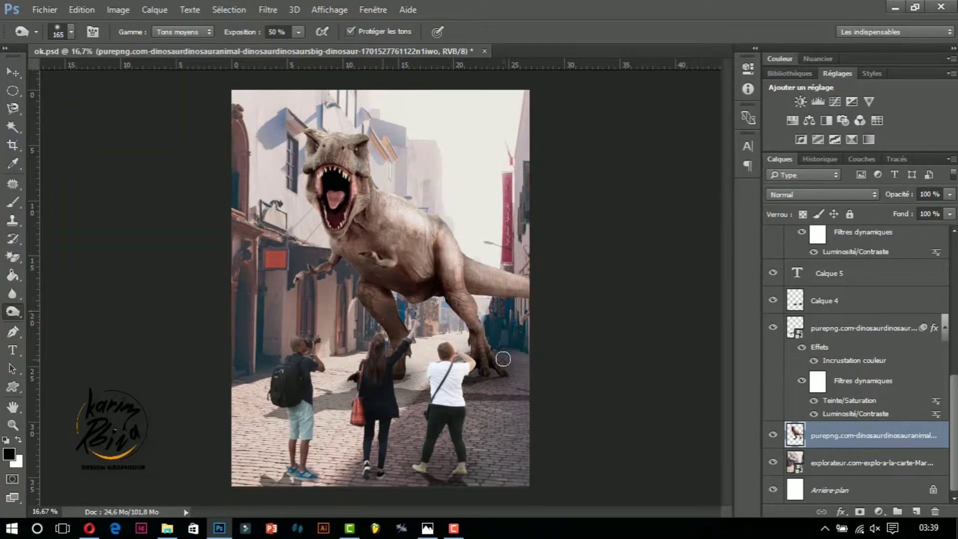
# Apply a Gaussian blur of radius 3,1 to the street background copy.
pyautogui.click(118, 10)
pyautogui.click(369, 119)
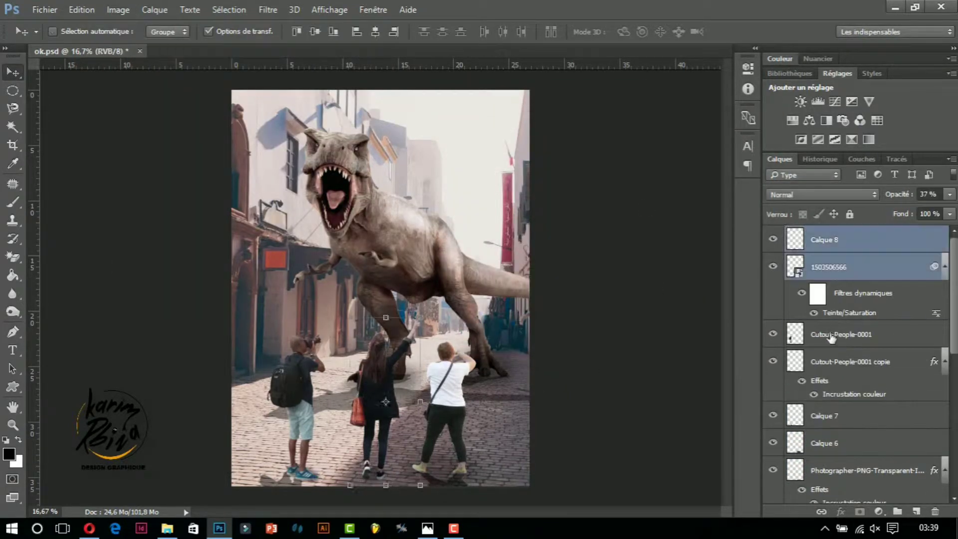
pyautogui.scroll(-5, 848, 350)
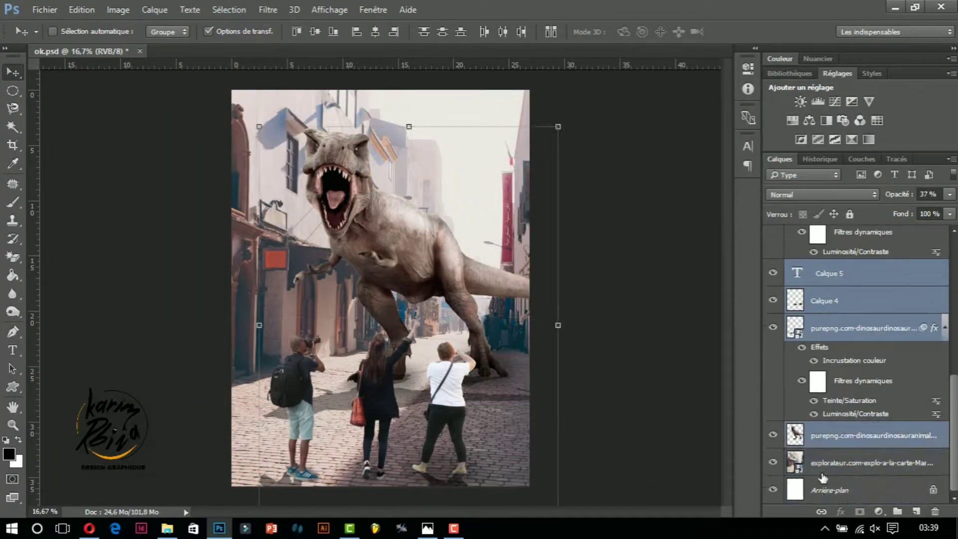
pyautogui.keyDown('shift'); pyautogui.click(848, 490); pyautogui.keyUp('shift')
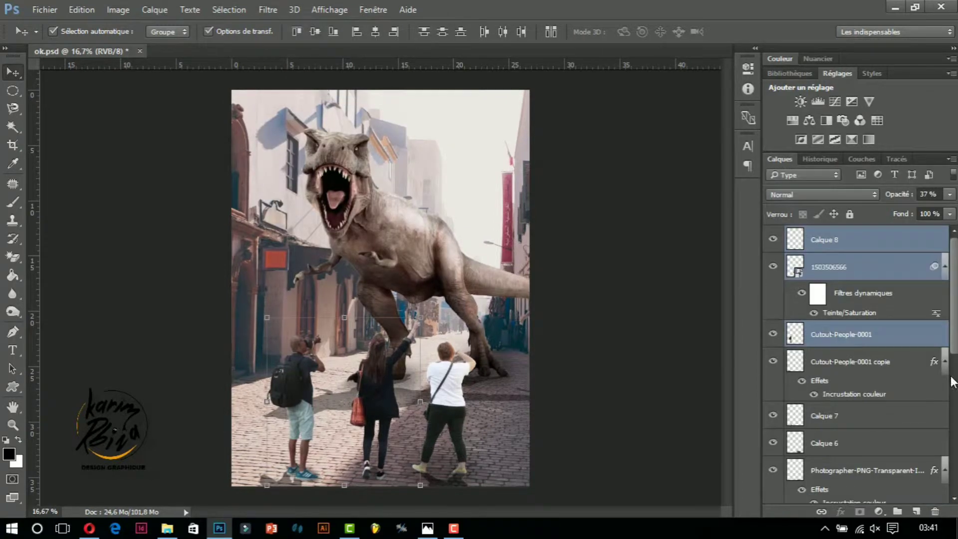
pyautogui.click(482, 267)
pyautogui.moveTo(523, 349)
pyautogui.mouseDown()
pyautogui.moveTo(649, 349)
pyautogui.moveTo(622, 350)
pyautogui.mouseUp()
pyautogui.click(697, 156)
# Switch to the regular eraser with a soft brush to erase parts.
pyautogui.rightClick(13, 257)
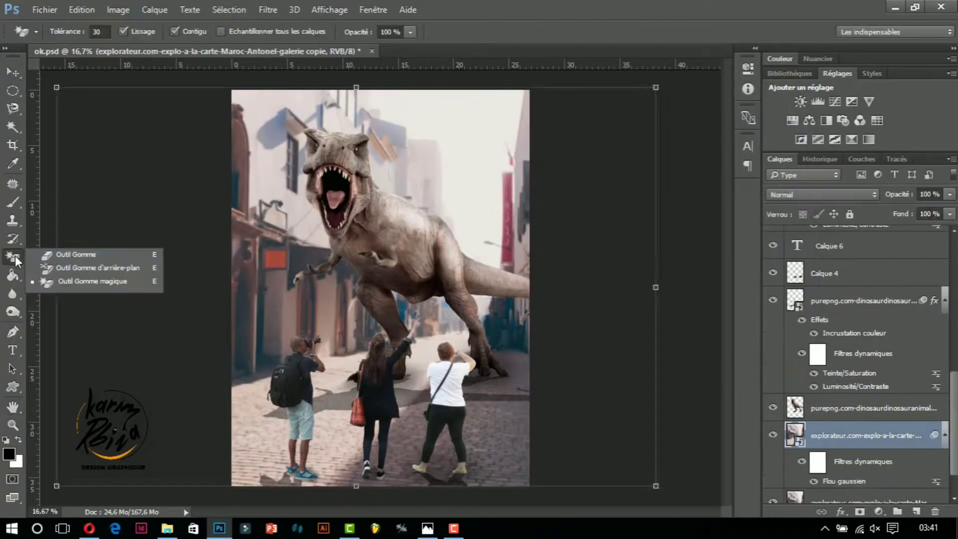
pyautogui.click(75, 251)
pyautogui.click(59, 31)
pyautogui.click(279, 357)
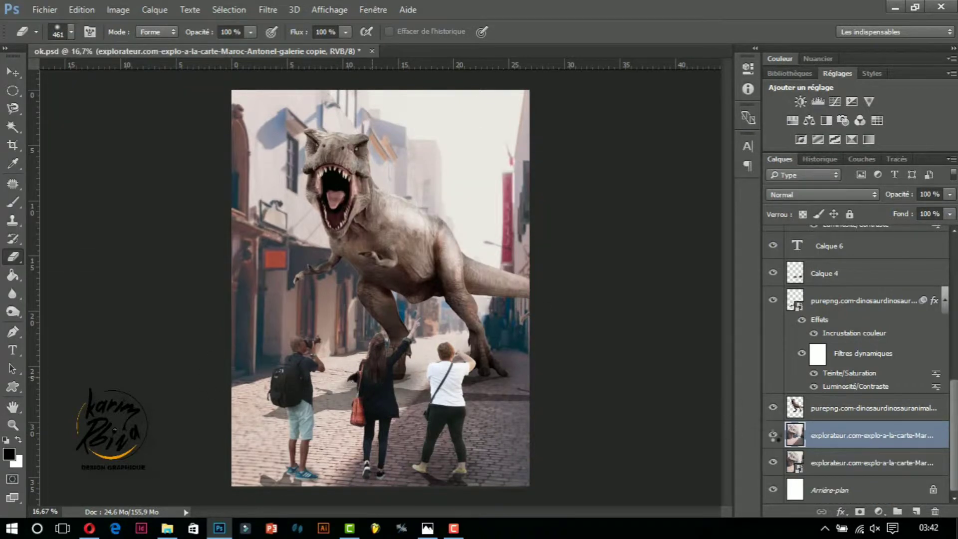
# Select all the composite's layers and merge them into a single layer.
pyautogui.click(12, 74)
pyautogui.hotkey('ctrl', 'alt', 'a')
pyautogui.moveTo(953, 439); pyautogui.dragTo(956, 287)
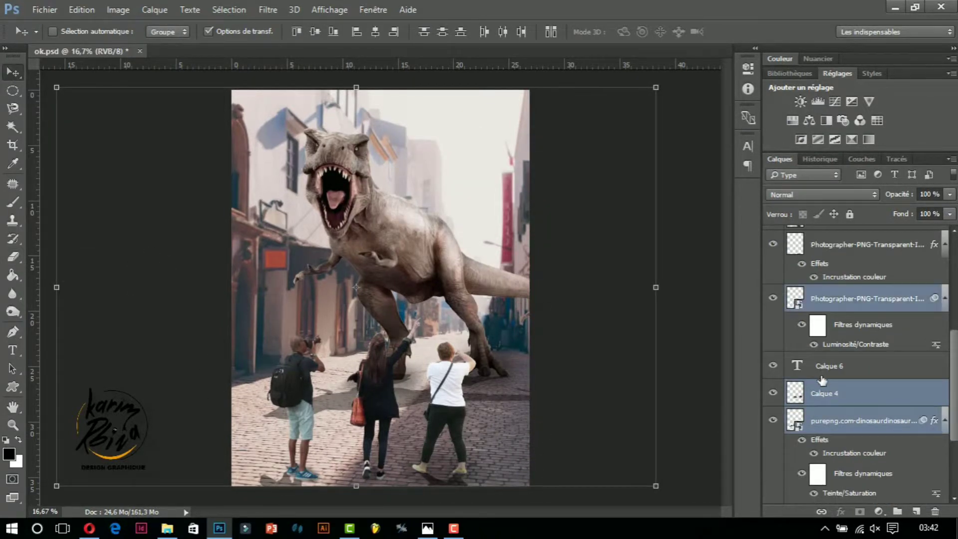
pyautogui.hotkey('ctrl', 'e')
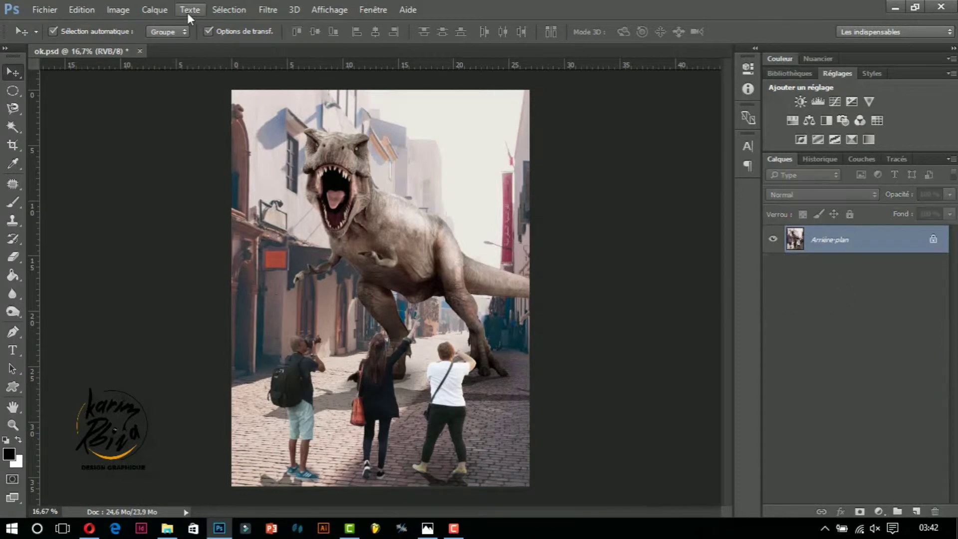
# In Camera Raw, adjust temperature, tint, exposure, contrast, whites and blacks.
pyautogui.click(267, 10)
pyautogui.click(289, 75)
pyautogui.moveTo(762, 220); pyautogui.dragTo(782, 219)
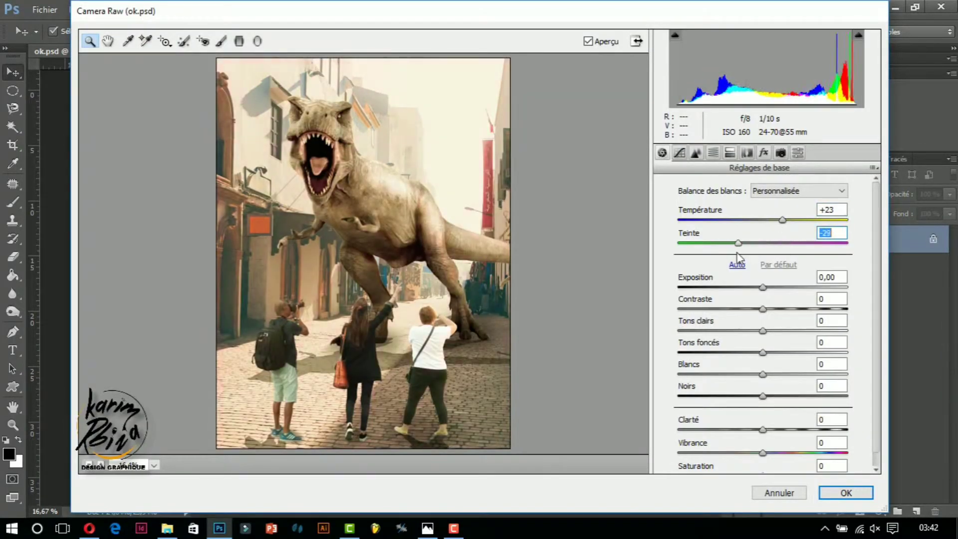
pyautogui.moveTo(738, 257); pyautogui.dragTo(745, 243)
pyautogui.moveTo(783, 220); pyautogui.dragTo(774, 220)
pyautogui.moveTo(763, 287)
pyautogui.mouseDown()
pyautogui.moveTo(782, 309)
pyautogui.moveTo(743, 330)
pyautogui.mouseUp()
pyautogui.moveTo(764, 373)
pyautogui.mouseDown()
pyautogui.moveTo(804, 374)
pyautogui.moveTo(773, 396)
pyautogui.mouseUp()
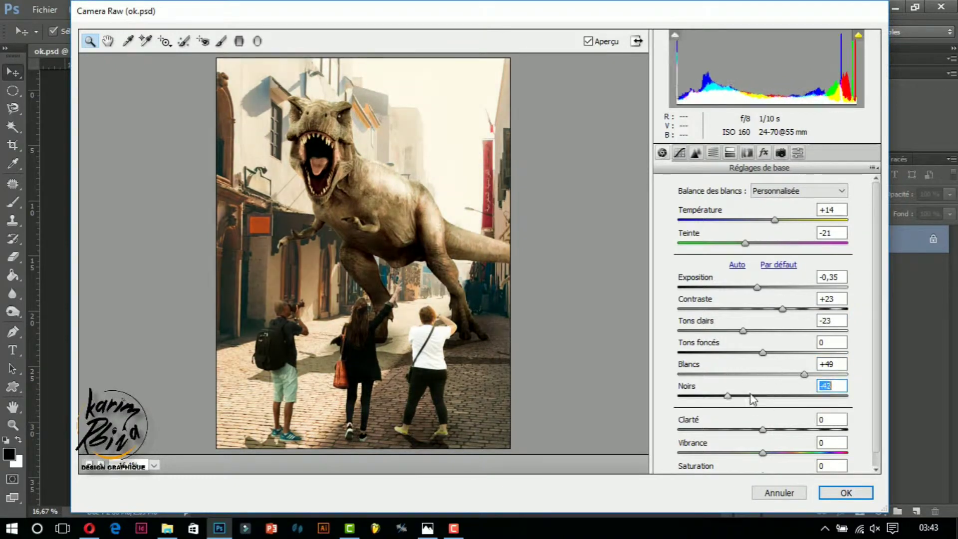
pyautogui.moveTo(762, 429); pyautogui.dragTo(792, 430)
# Add a dark edge vignette, desaturate the blue primary in Camera Calibration, and apply the grade.
pyautogui.click(696, 153)
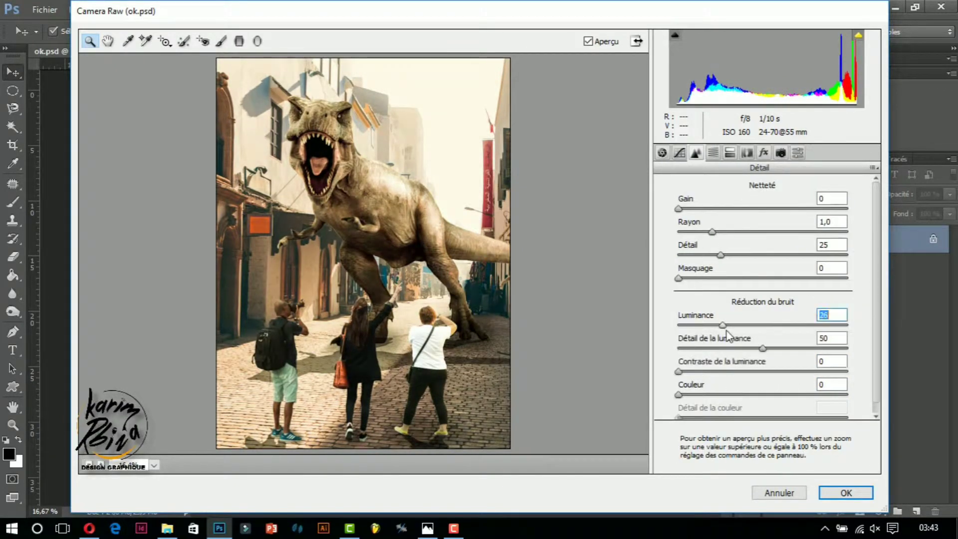
pyautogui.click(764, 152)
pyautogui.moveTo(766, 333); pyautogui.dragTo(745, 333)
pyautogui.click(713, 152)
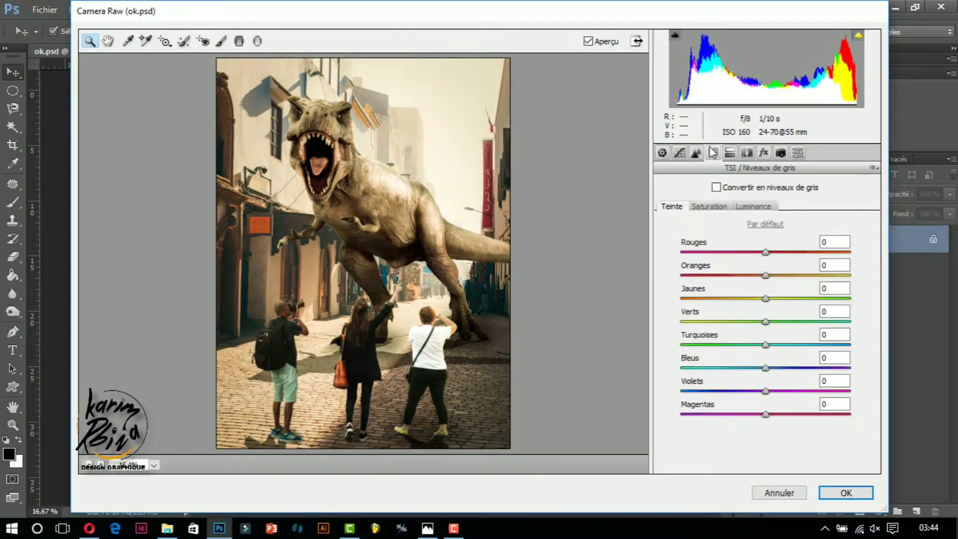
pyautogui.click(747, 152)
pyautogui.click(781, 152)
pyautogui.click(729, 152)
pyautogui.click(780, 152)
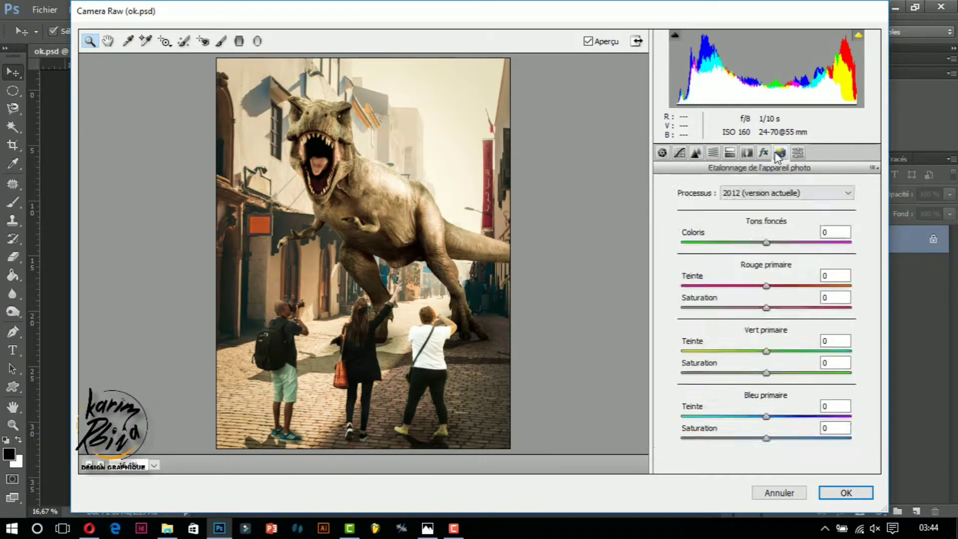
pyautogui.click(766, 416)
pyautogui.moveTo(766, 438); pyautogui.dragTo(719, 438)
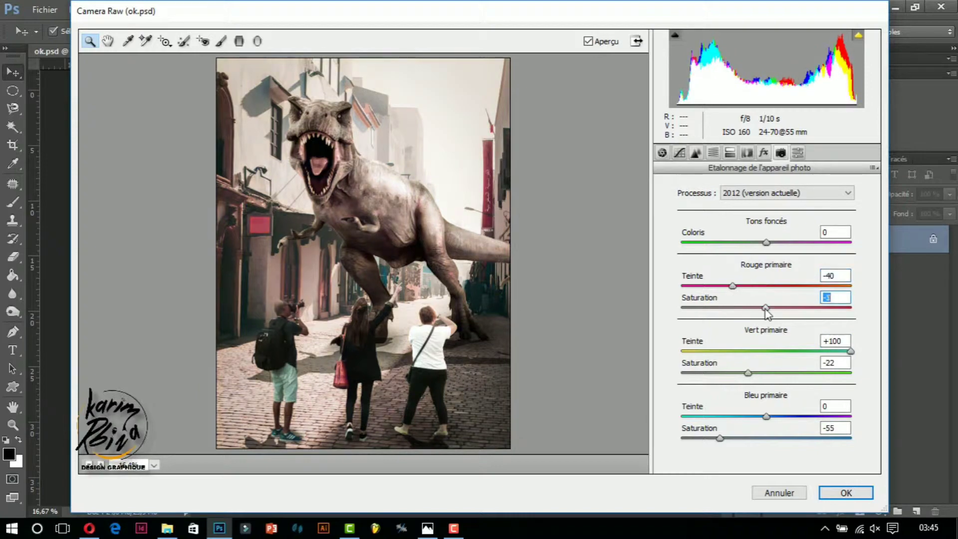
pyautogui.click(846, 498)
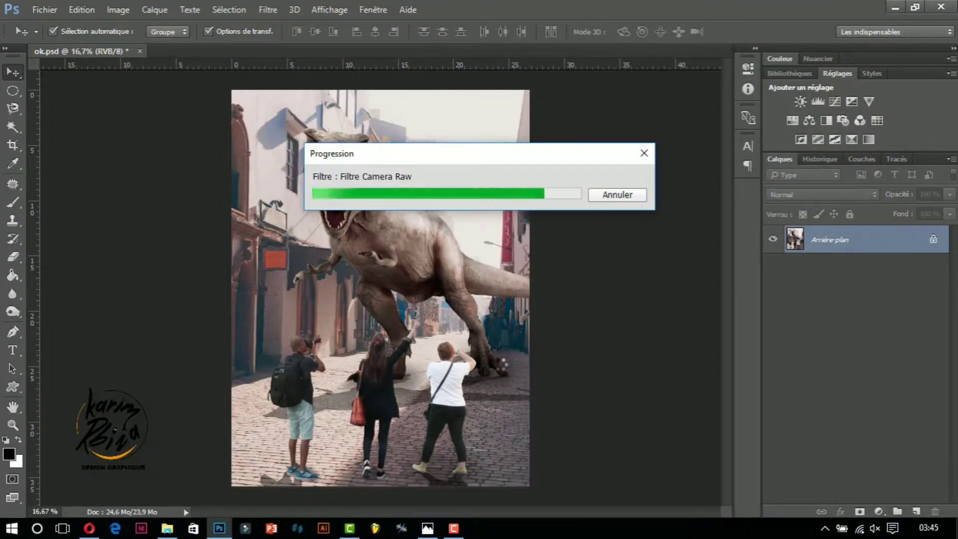
# Add a slight brightness/contrast adjustment and set the gradient map to Exclusion blending.
pyautogui.click(800, 101)
pyautogui.moveTo(650, 138); pyautogui.dragTo(636, 167)
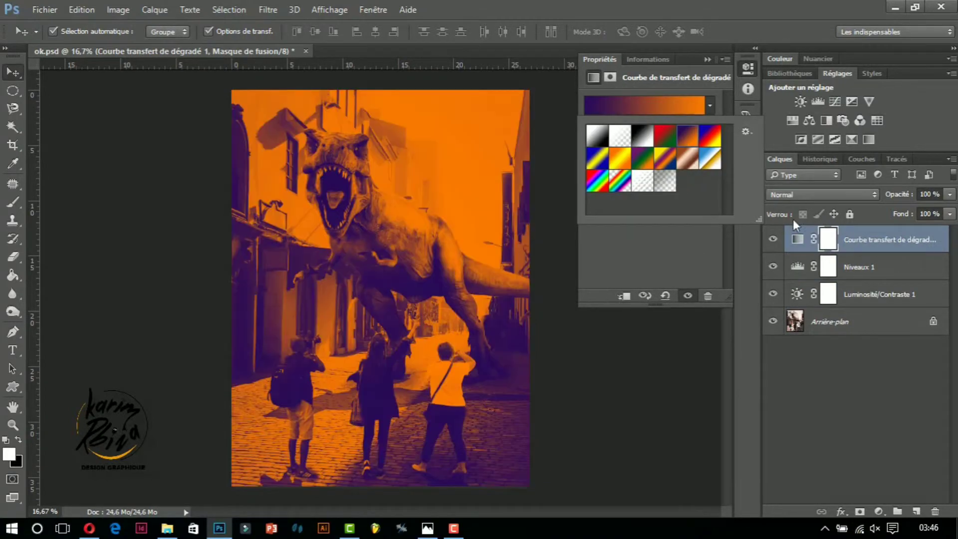
pyautogui.click(821, 194)
pyautogui.click(791, 419)
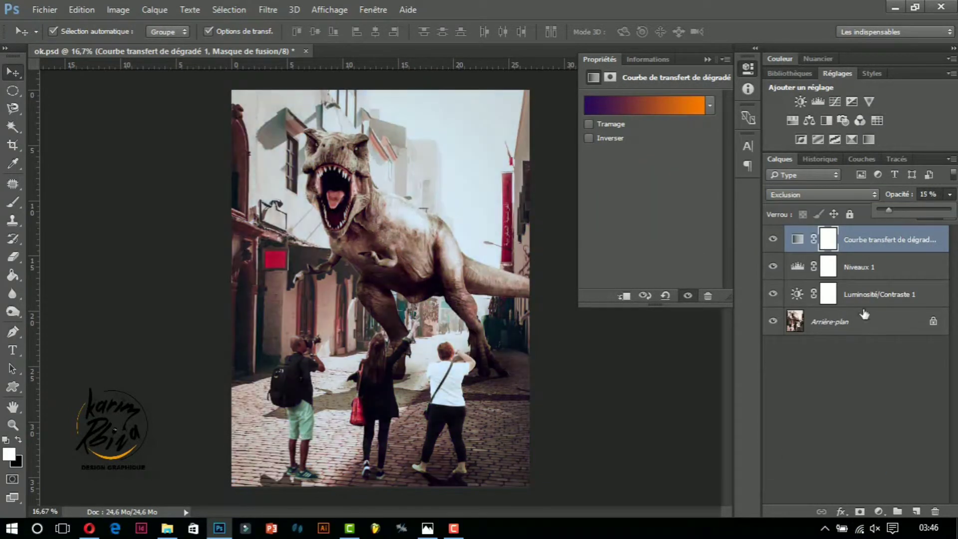
# Paint a dark shadow along the bottom with a 390 brush at 33% opacity, just above the background.
pyautogui.write('390')
pyautogui.press('Return')
pyautogui.moveTo(280, 469); pyautogui.dragTo(529, 469)
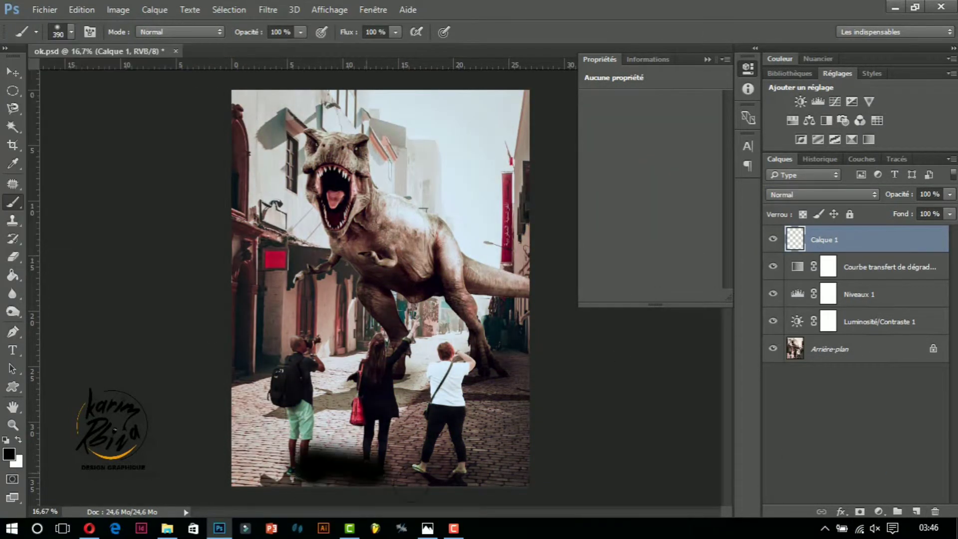
pyautogui.moveTo(949, 194); pyautogui.dragTo(903, 214)
pyautogui.moveTo(823, 239); pyautogui.dragTo(799, 333)
pyautogui.press('e')
pyautogui.click(71, 32)
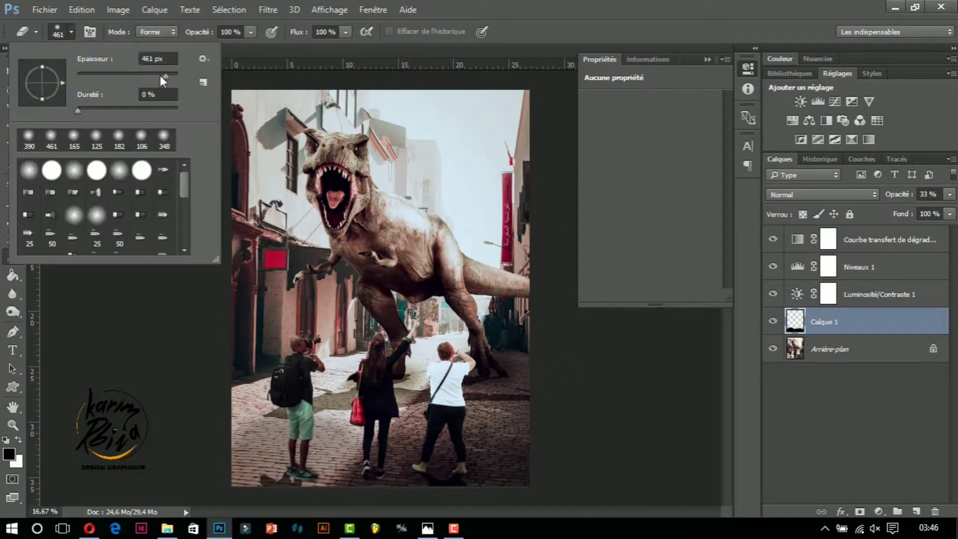
# Burn and dodge the background photo's tones.
pyautogui.rightClick(13, 311)
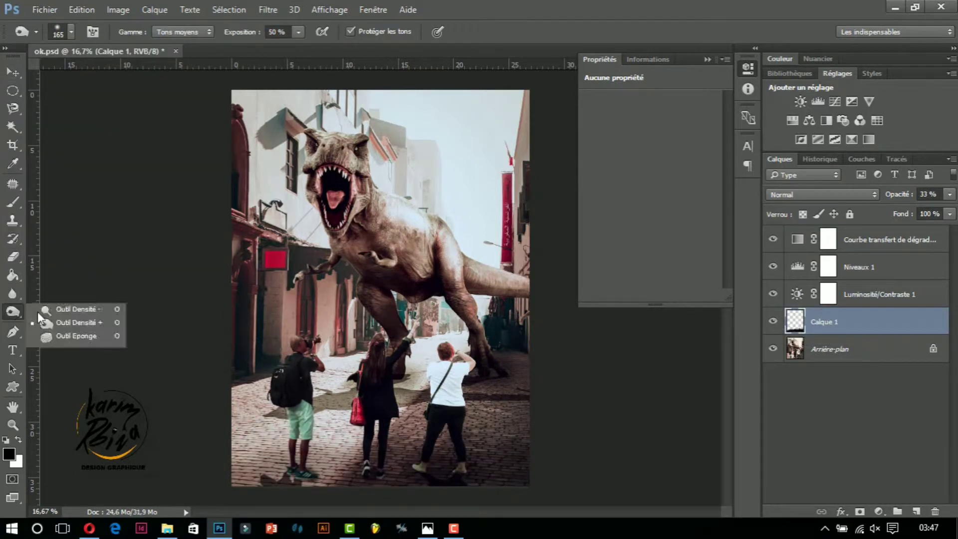
pyautogui.click(49, 311)
pyautogui.hotkey('alt', '[')
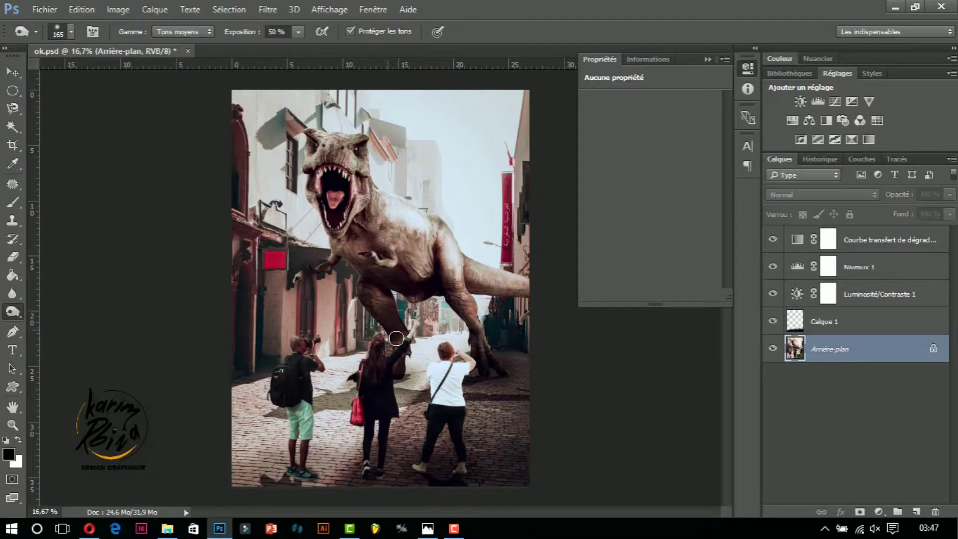
pyautogui.hotkey('shift', 'o')
pyautogui.hotkey('shift', 'o')
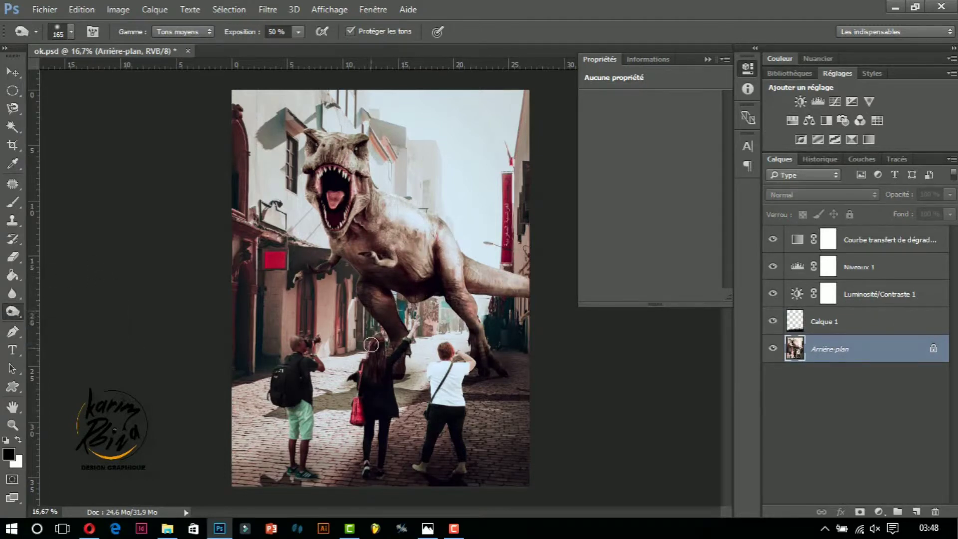
# Add a Selective Color layer shifting cyan, magenta and yellow in the whites, then blues.
pyautogui.press('v')
pyautogui.click(869, 139)
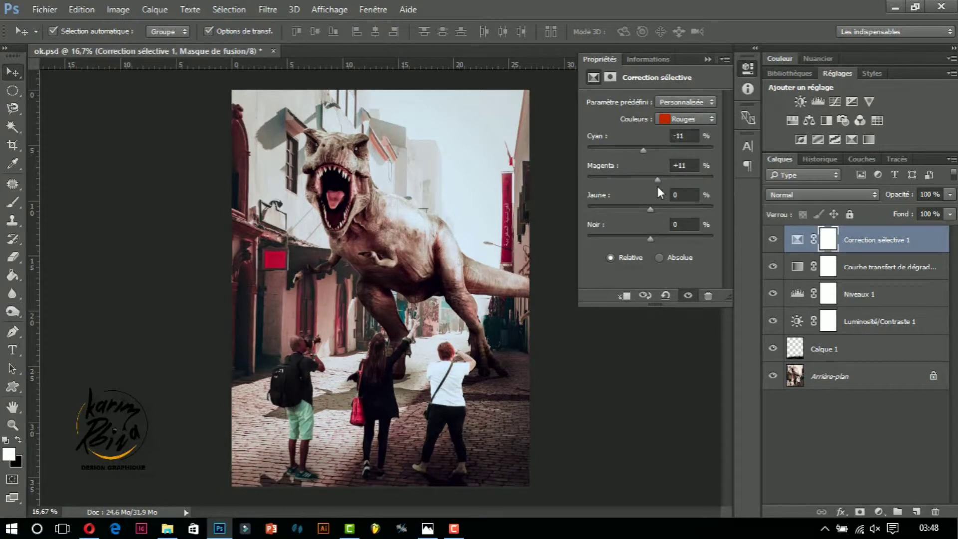
pyautogui.click(686, 118)
pyautogui.click(684, 175)
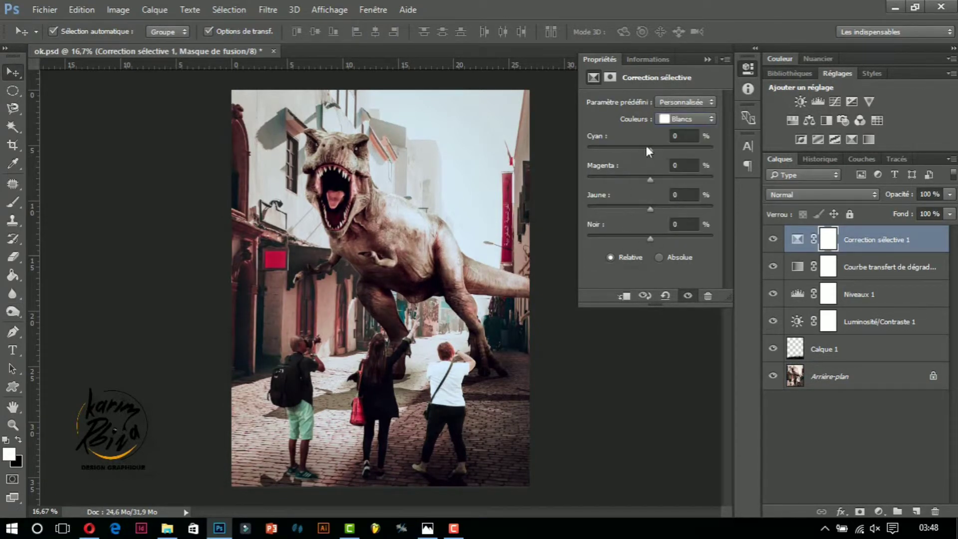
pyautogui.moveTo(650, 150); pyautogui.dragTo(657, 150)
pyautogui.moveTo(650, 179); pyautogui.dragTo(624, 209)
pyautogui.press('Up')
pyautogui.press('Up')
# Add a Curves adjustment layer on top with 62% fill.
pyautogui.click(834, 102)
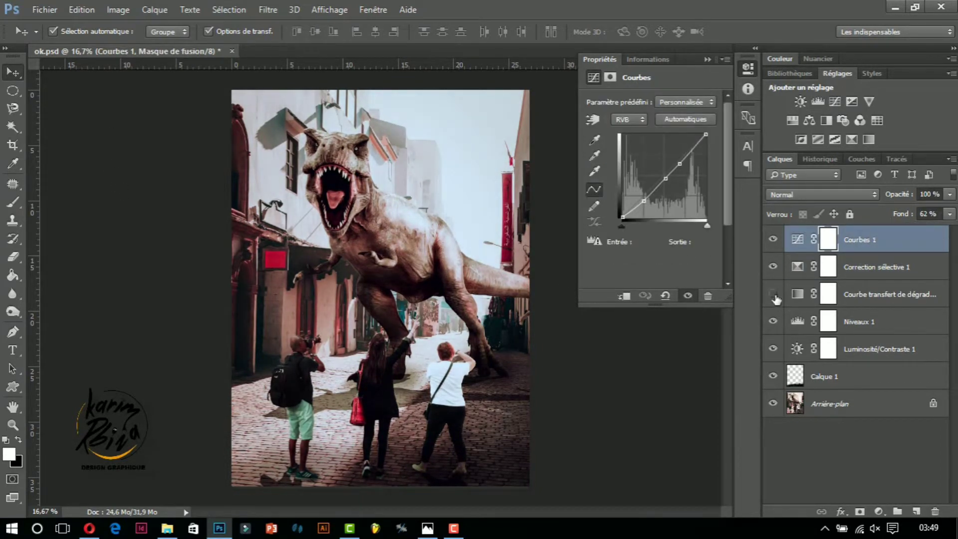
pyautogui.click(140, 284)
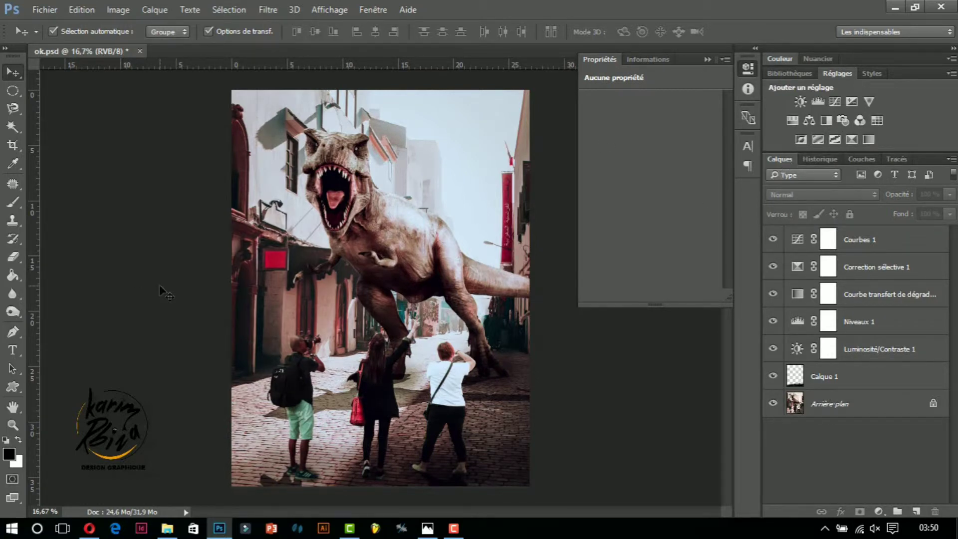
pyautogui.hotkey('ctrl', '+')
# Type a PROJECT title near the top edge in Arial Black and resize it.
pyautogui.hotkey('ctrl', '-')
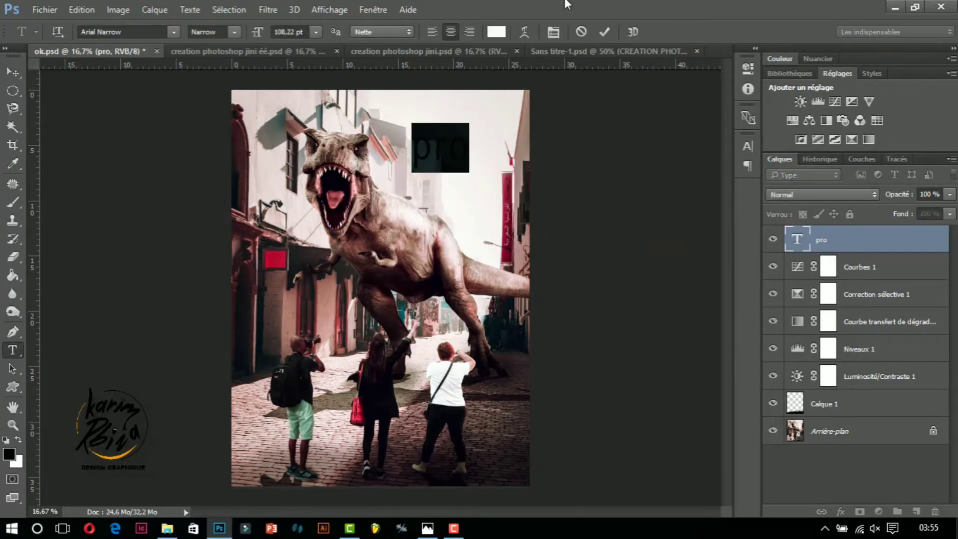
pyautogui.write('PROJECT')
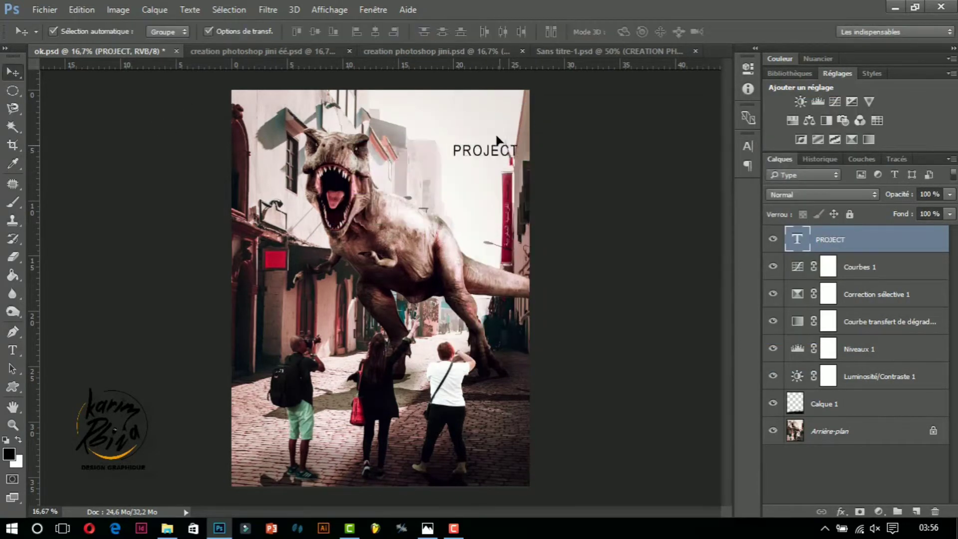
pyautogui.moveTo(497, 140); pyautogui.dragTo(489, 106)
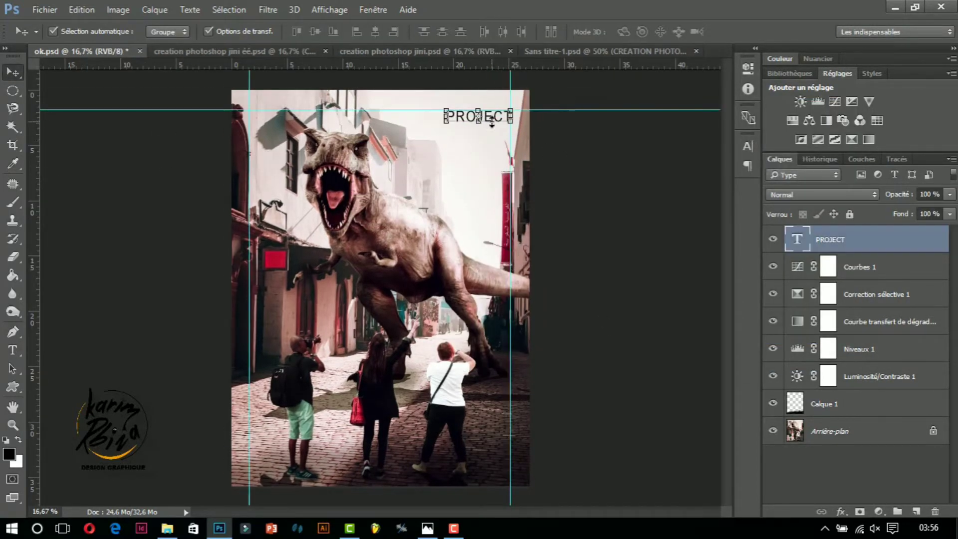
pyautogui.press('t')
pyautogui.click(120, 32)
pyautogui.click(195, 293)
pyautogui.hotkey('ctrl', 't')
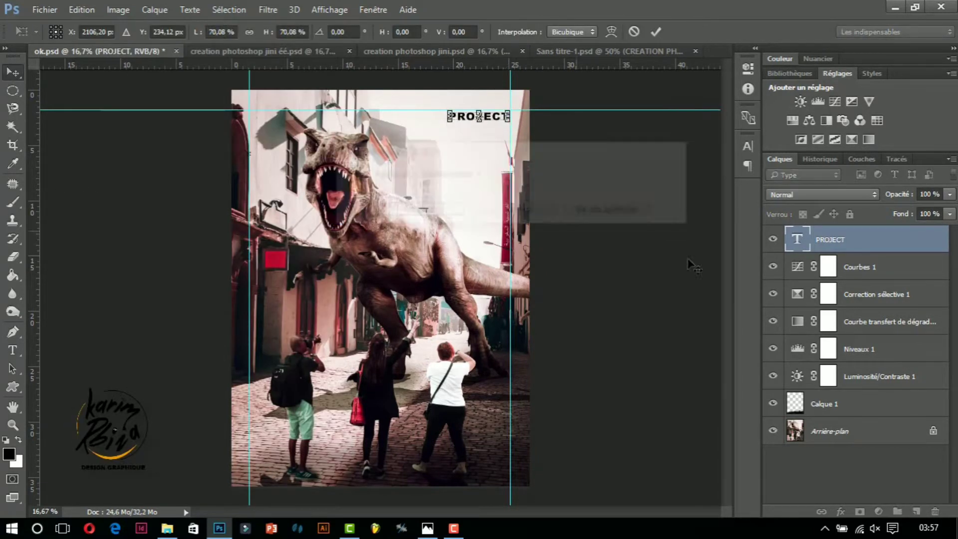
pyautogui.press('Return')
# Duplicate the title just below it and change the copy's text to 10.
pyautogui.moveTo(491, 110); pyautogui.dragTo(490, 102)
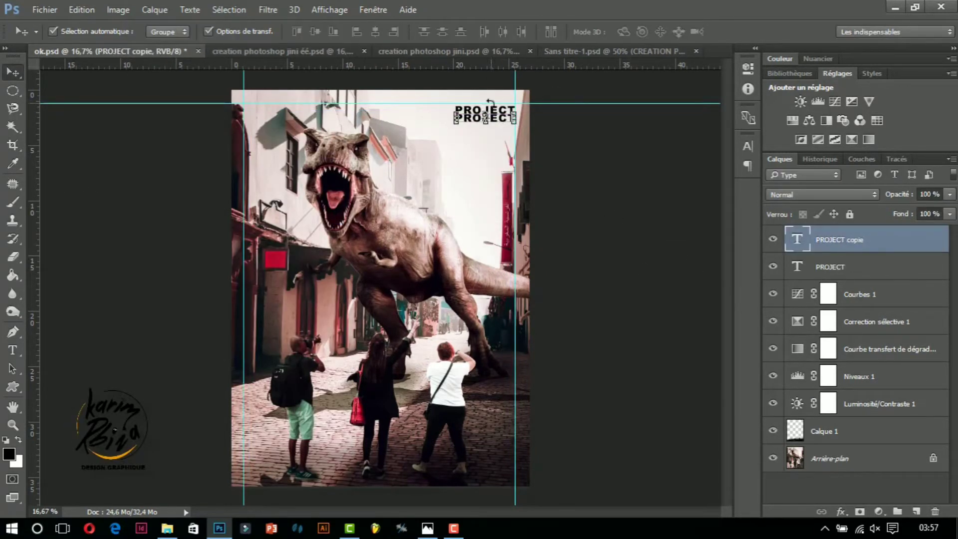
pyautogui.press('t')
pyautogui.click(490, 120)
pyautogui.write('10')
# Add a DESIGN GRAPHIC text line at the top left in a new colour.
pyautogui.click(324, 265)
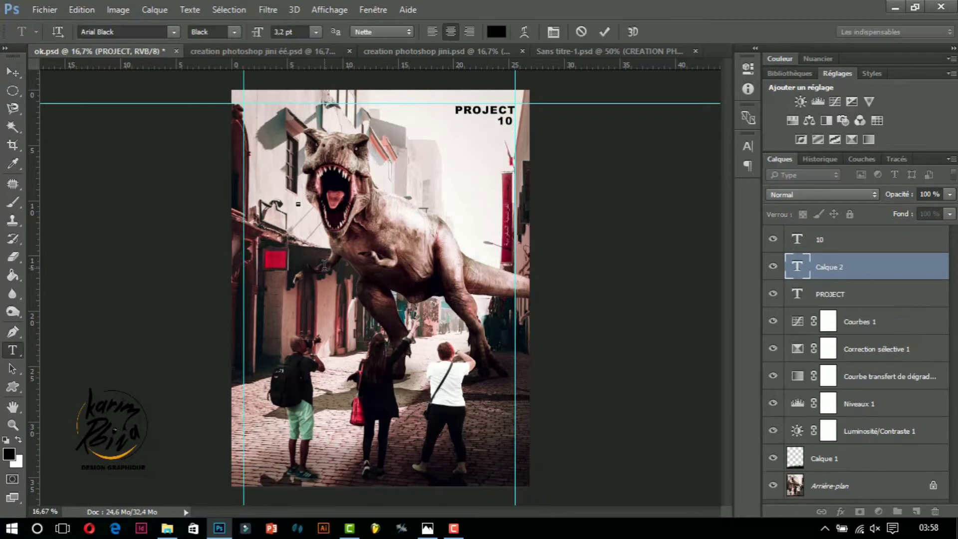
pyautogui.moveTo(415, 125); pyautogui.dragTo(378, 127)
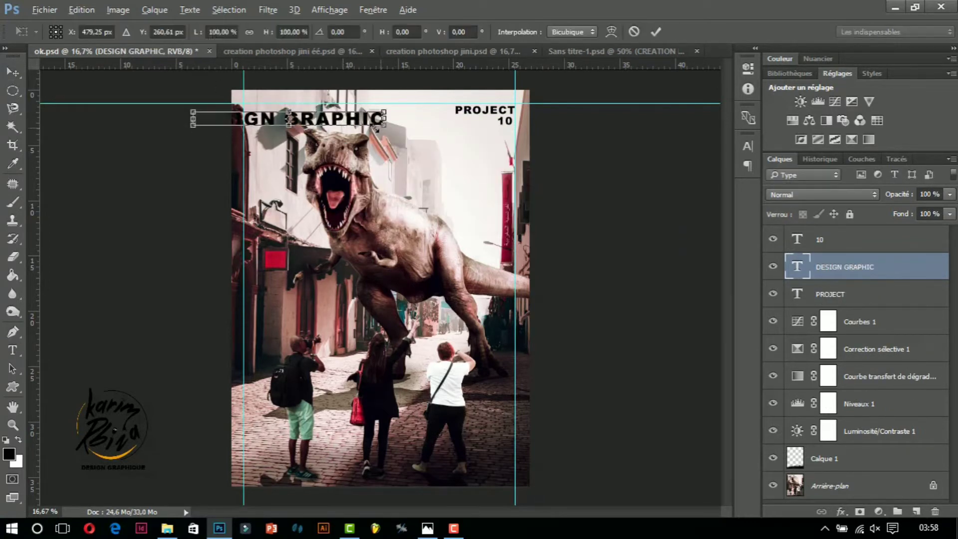
pyautogui.press('t')
pyautogui.click(369, 209)
pyautogui.click(483, 31)
pyautogui.click(449, 143)
pyautogui.click(761, 133)
pyautogui.press('v')
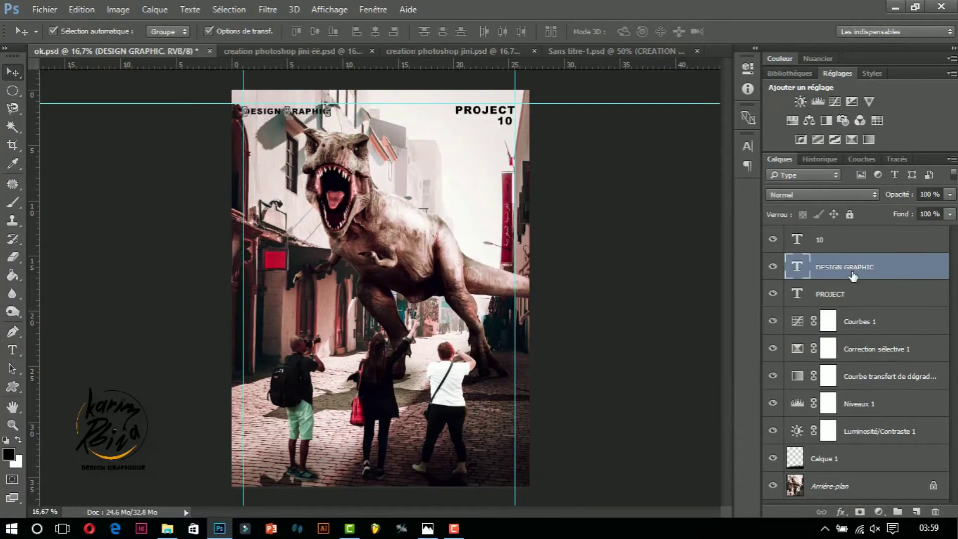
pyautogui.doubleClick(853, 275)
# Give the text a drop shadow, then make a white vertical copy reading 'SAMD 6 AVR 2019'.
pyautogui.click(438, 328)
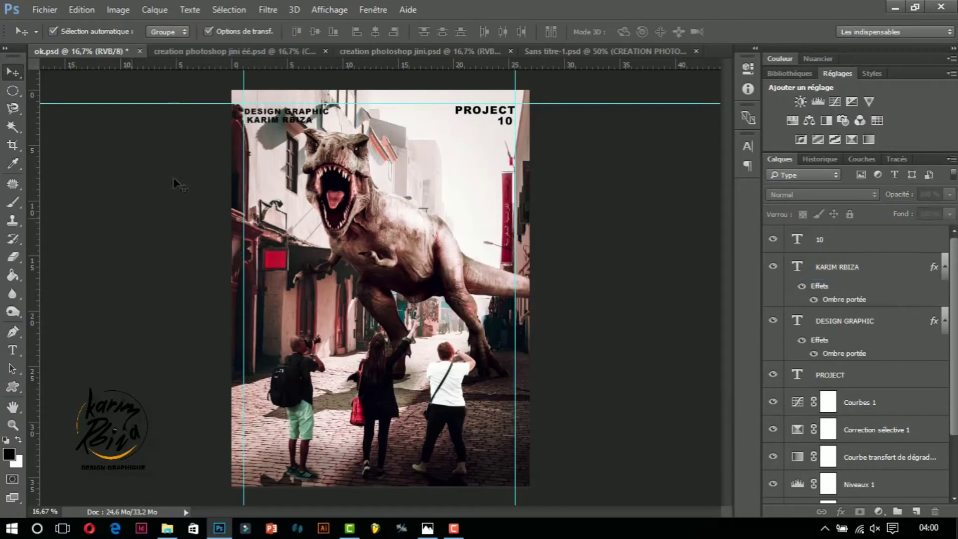
pyautogui.click(14, 71)
pyautogui.hotkey('ctrl', 'j')
pyautogui.hotkey('ctrl', 'j')
pyautogui.hotkey('ctrl', 't')
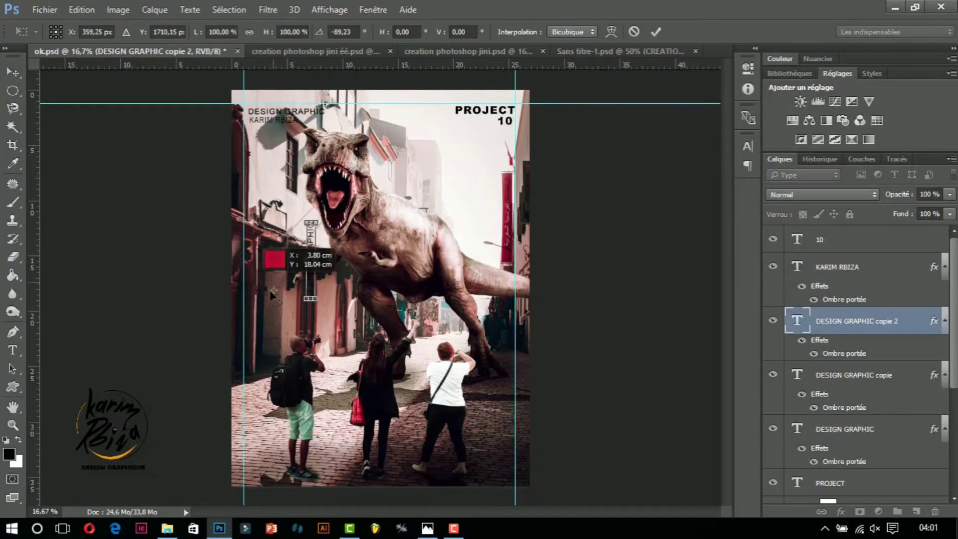
pyautogui.press('Return')
pyautogui.click(496, 31)
pyautogui.press('Return')
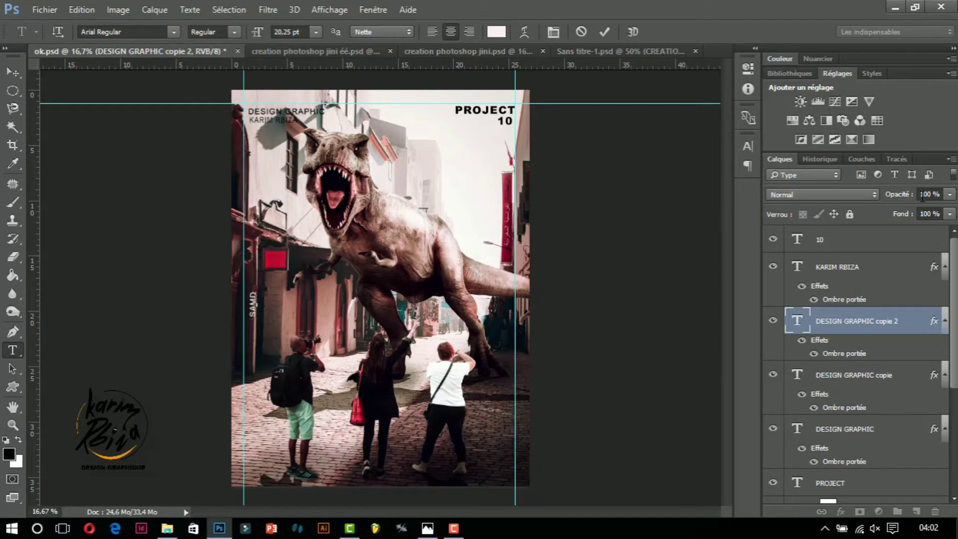
pyautogui.hotkey('ctrl', 'Return')
# Copy the vertical text to the right edge and retype it as 'CREATION PHTOSHOP 2010'.
pyautogui.press('v')
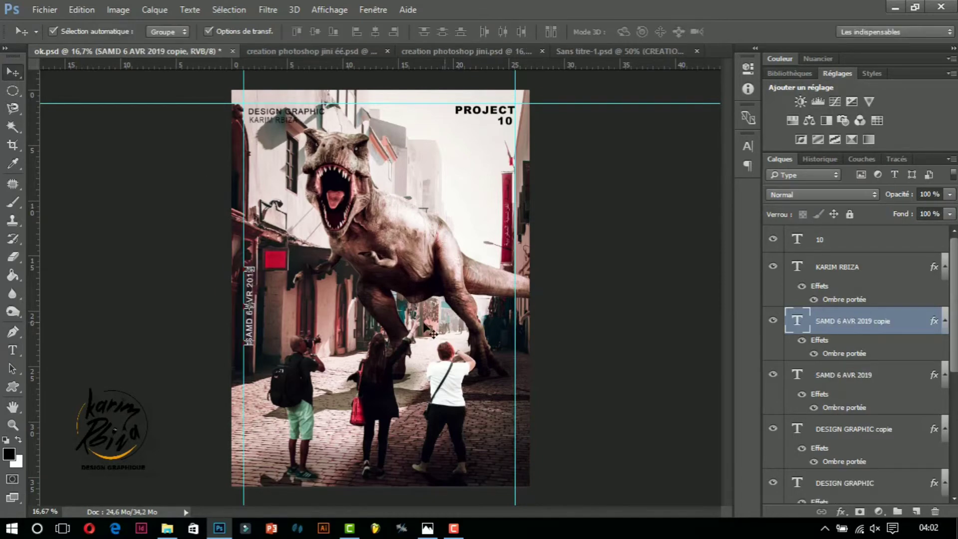
pyautogui.moveTo(259, 277); pyautogui.dragTo(521, 277)
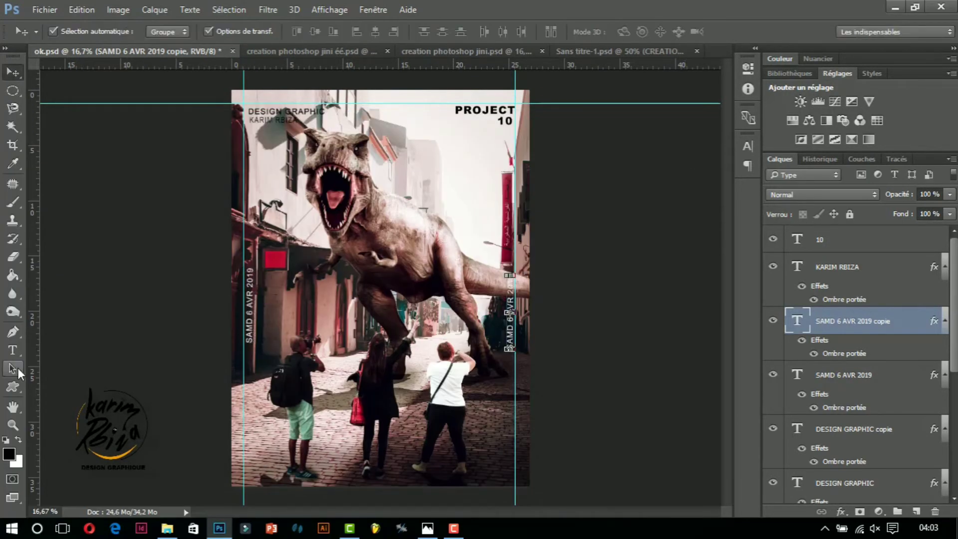
pyautogui.press('t')
pyautogui.click(511, 339)
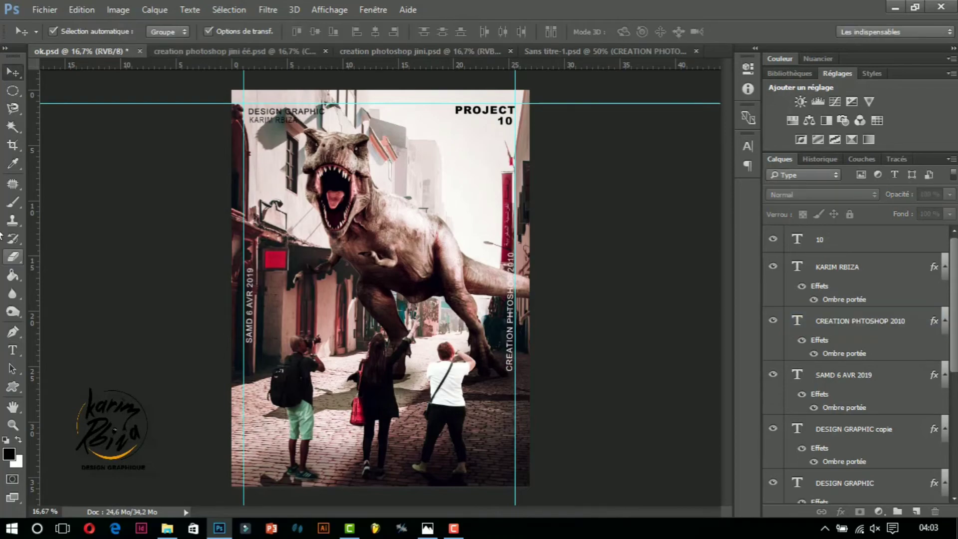